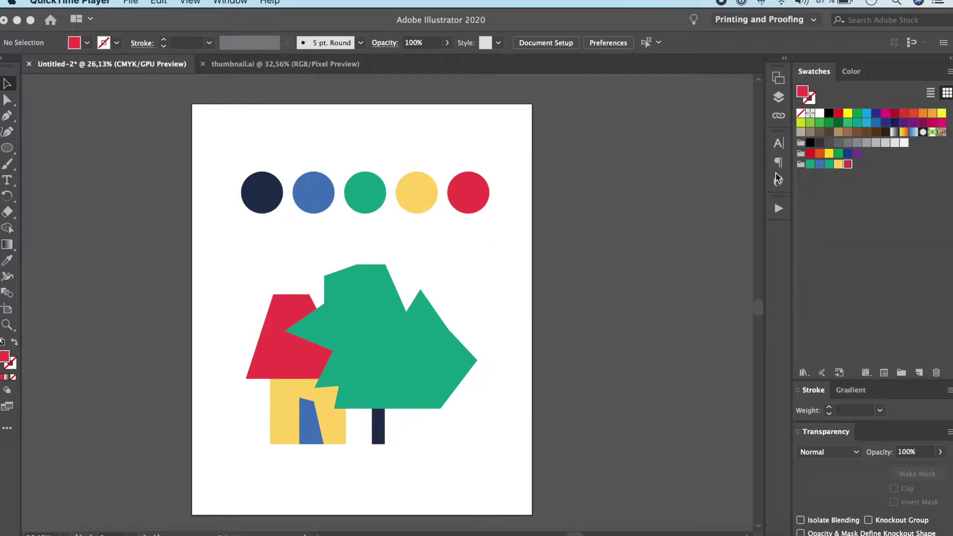
- Show the Libraries panel and look through the colors and color themes saved in My Library
click(230, 4)
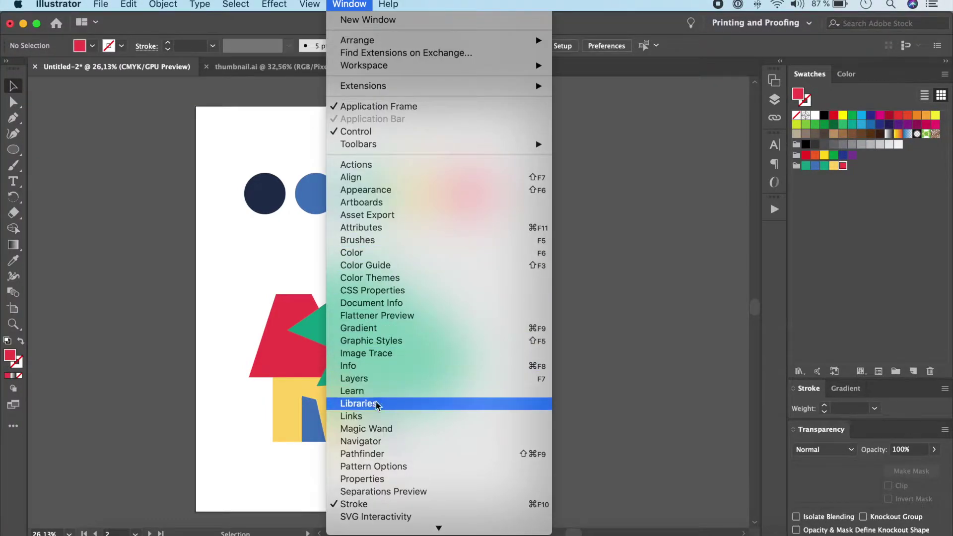
click(377, 405)
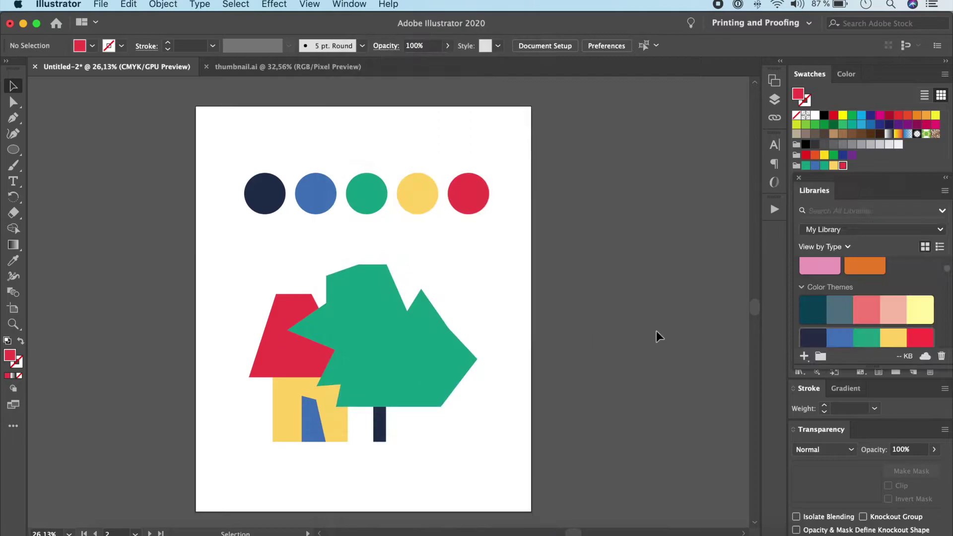
scroll(864, 282, up, 3)
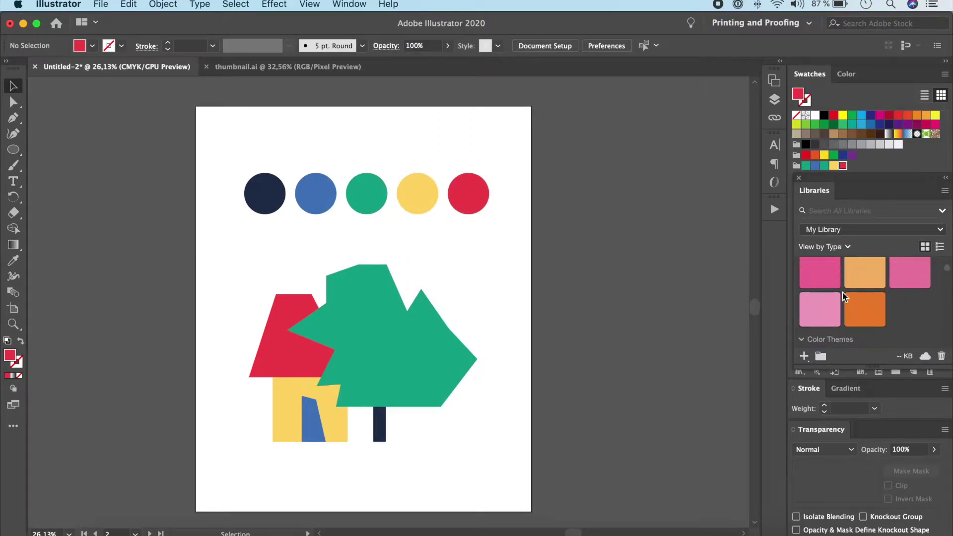
scroll(869, 307, down, 2)
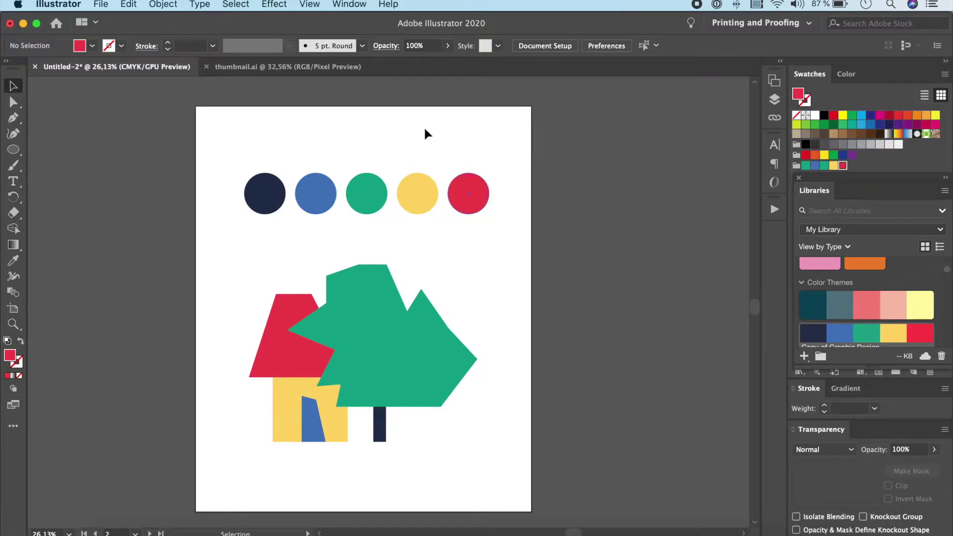
- Open Adobe Color Themes and browse the personal themes stored in My Library
click(358, 5)
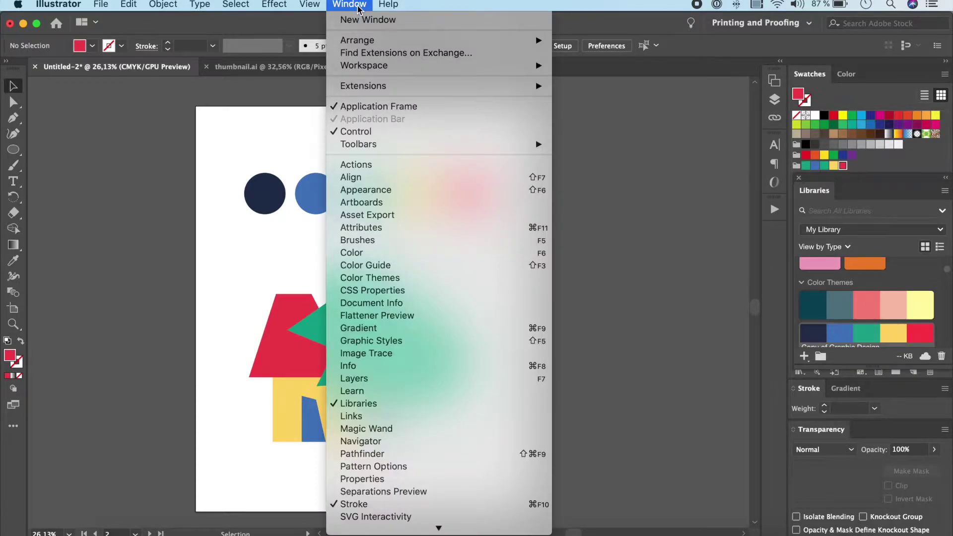
click(375, 279)
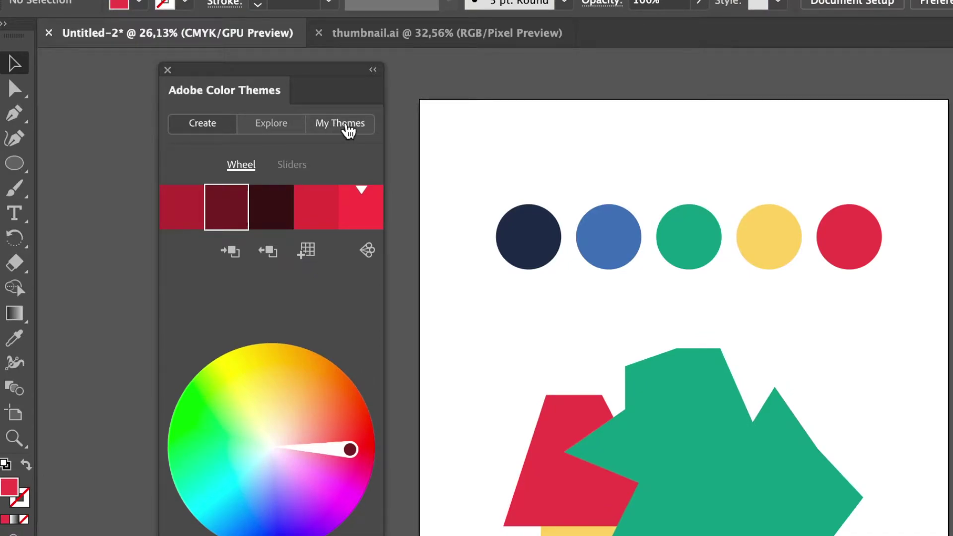
click(347, 125)
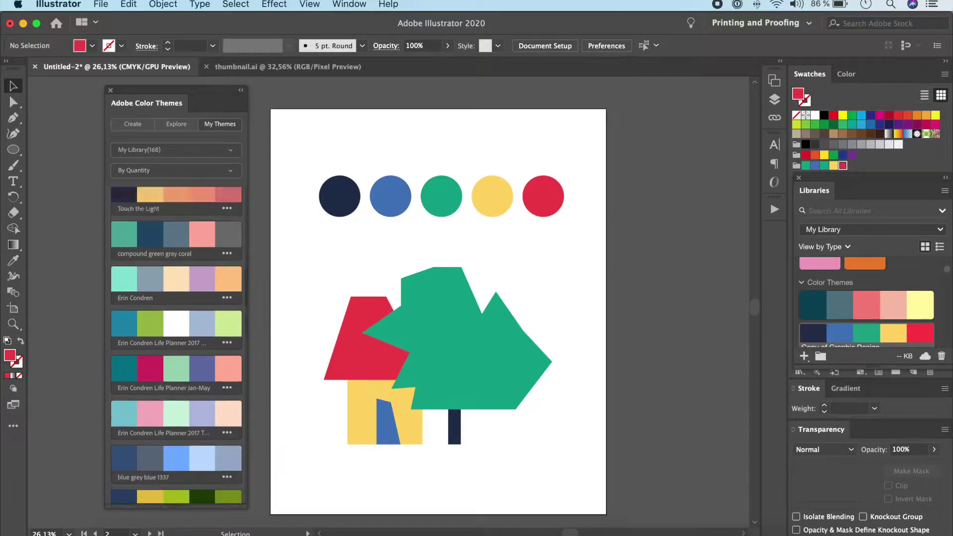
click(222, 147)
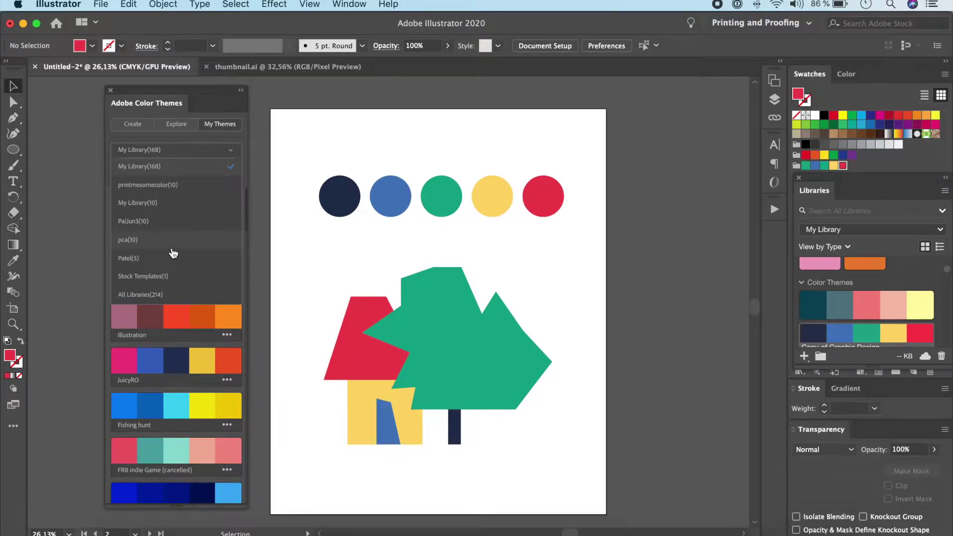
click(194, 149)
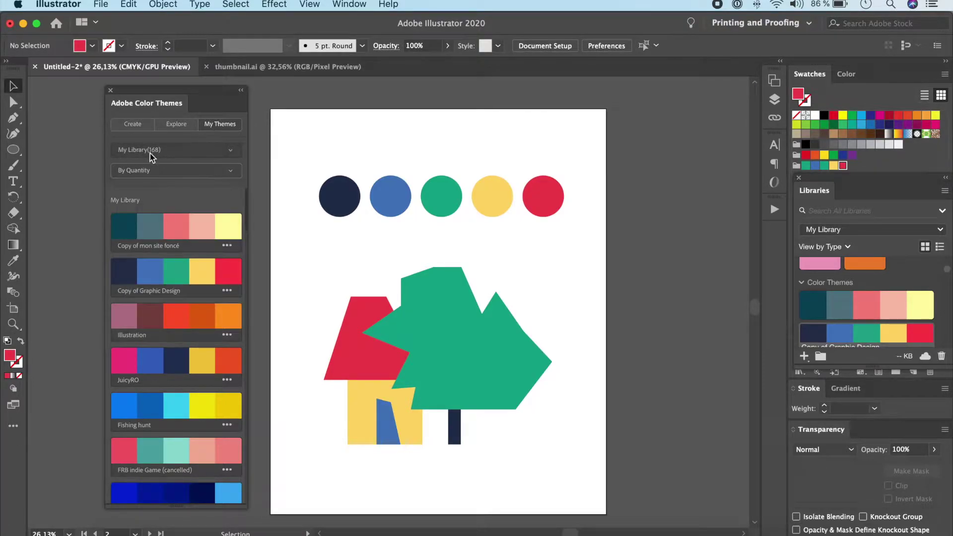
scroll(195, 271, down, 2)
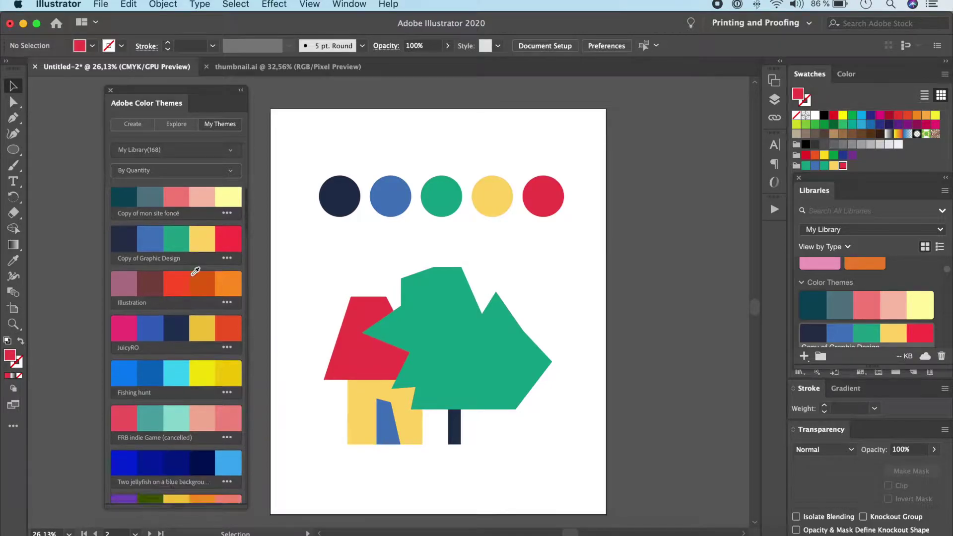
- Explore the public Most Popular color themes and check the actions offered for the Robot theme
click(174, 125)
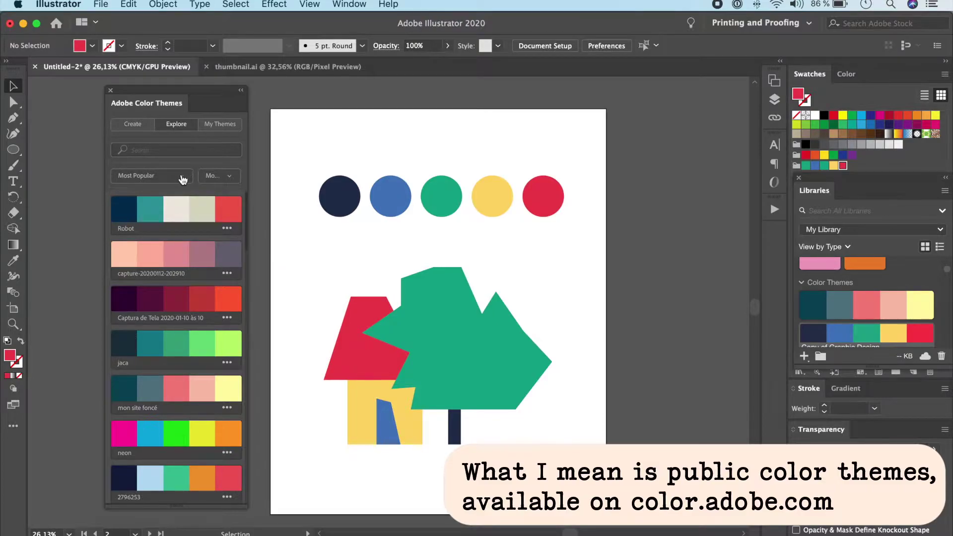
click(183, 180)
click(182, 179)
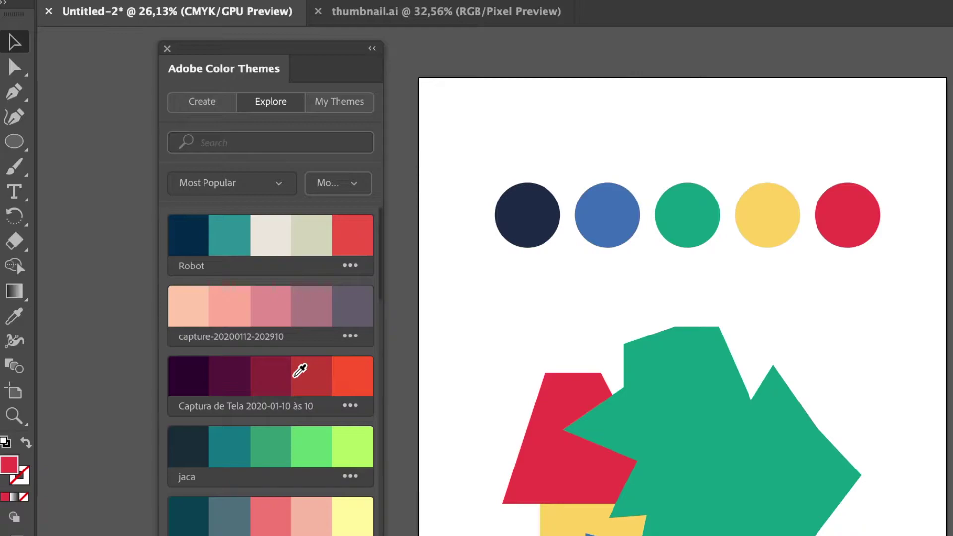
click(351, 267)
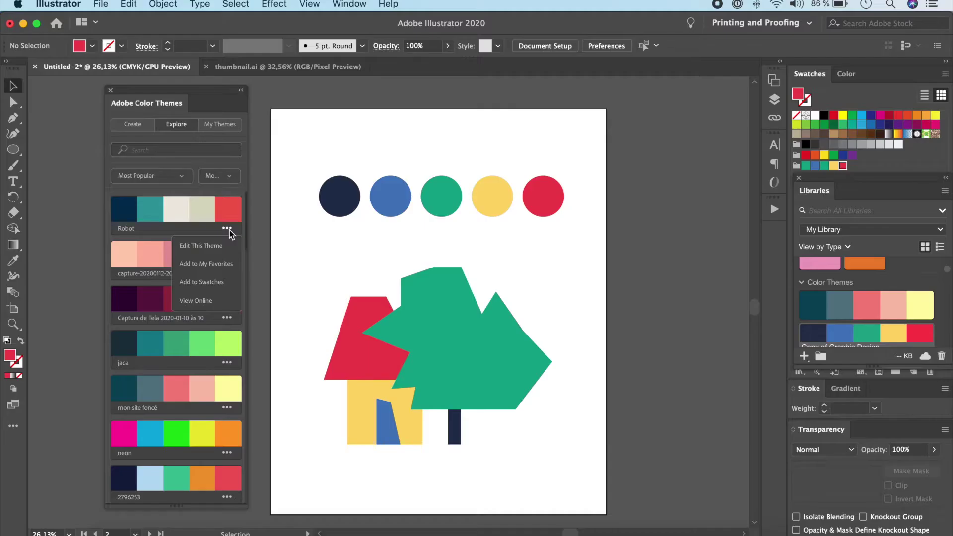
- Switch to creating a color theme on the wheel and make its first color active
click(133, 125)
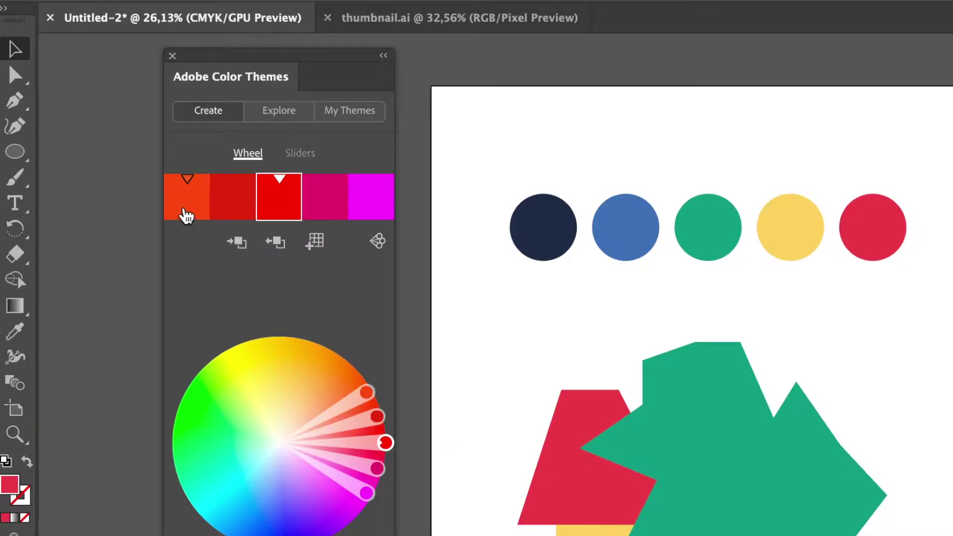
click(119, 185)
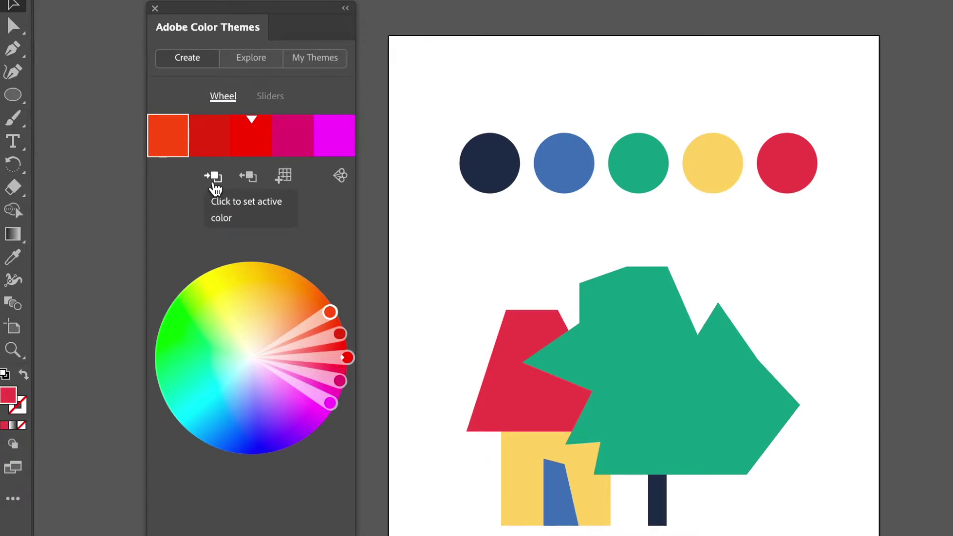
- Try filling the green tree crown with the theme's first orange-red color, and undo the fill
click(732, 412)
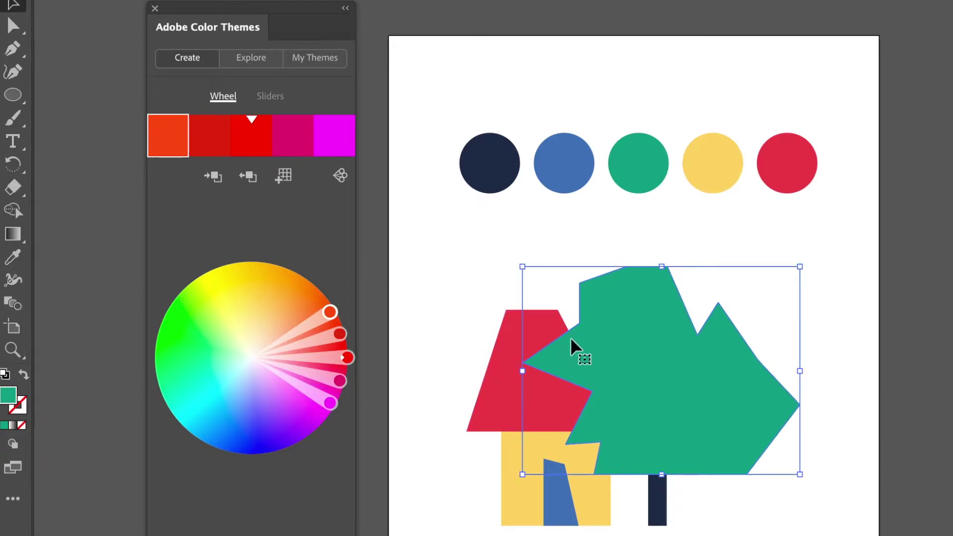
key(i)
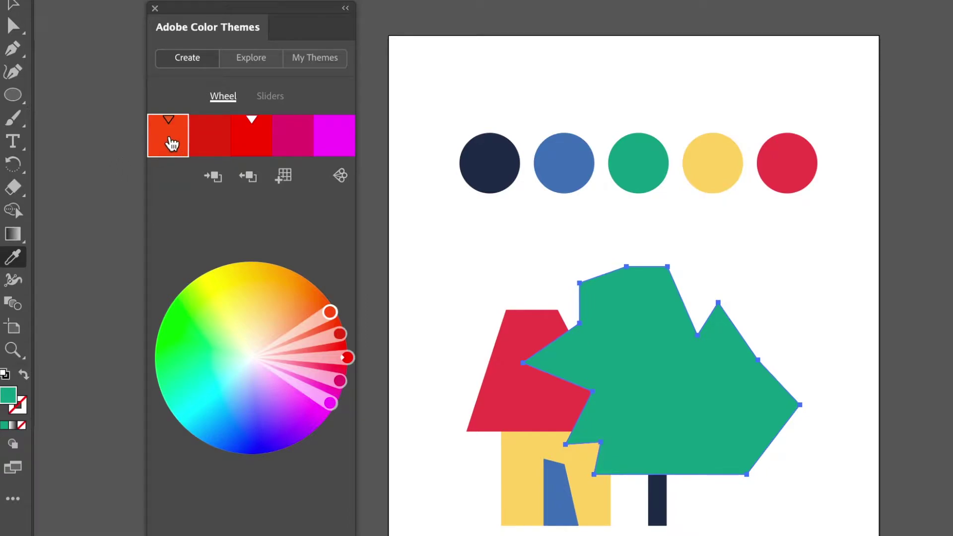
key(v)
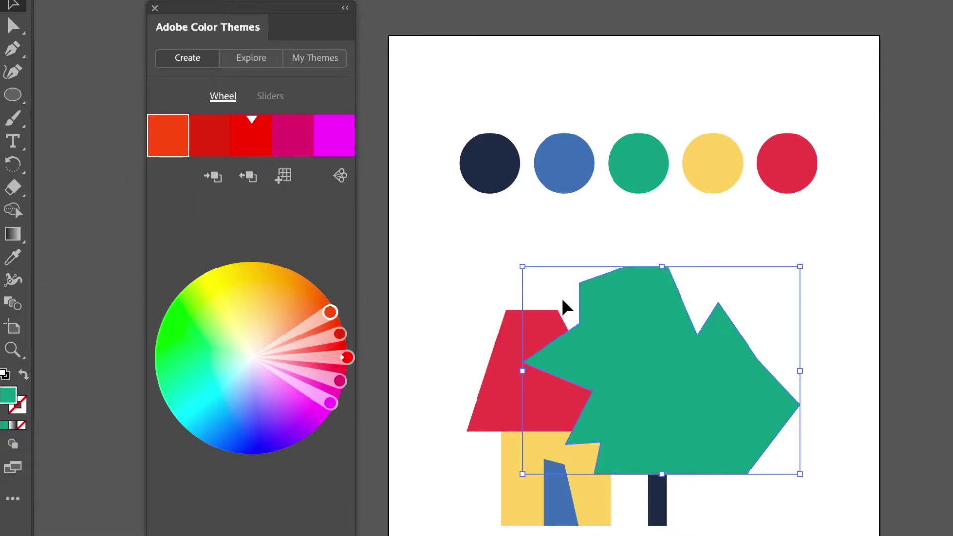
click(217, 181)
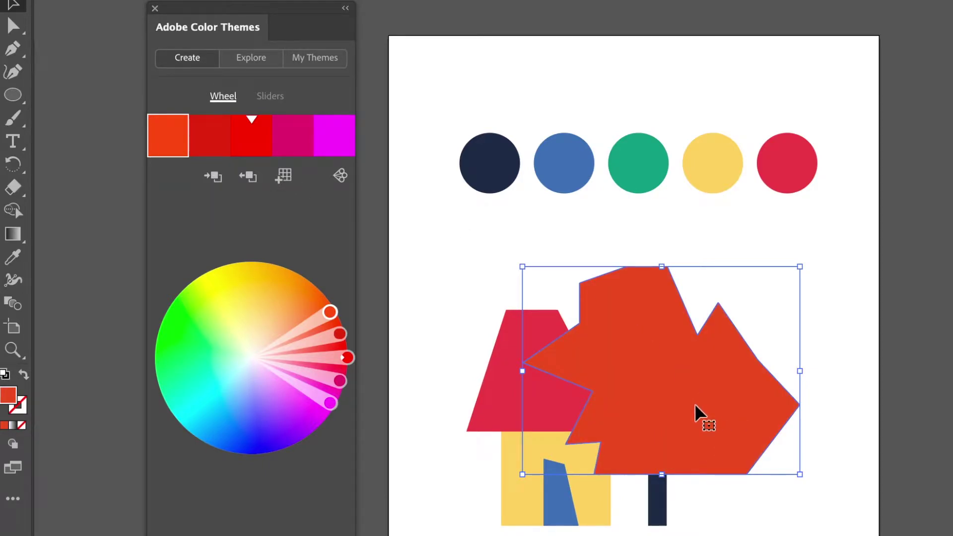
key(ctrl+z)
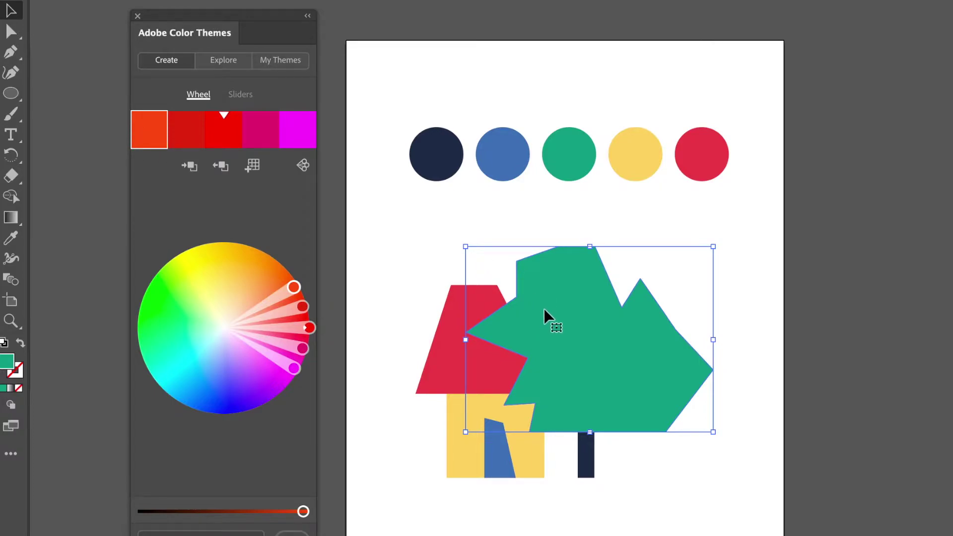
- Set the theme's first color from the tree crown's green and change the color rule to Custom
click(221, 167)
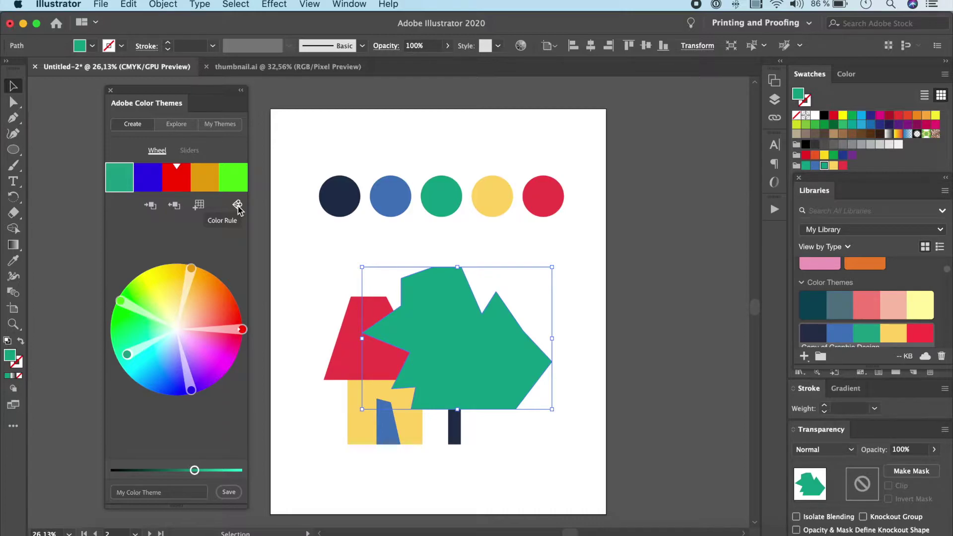
click(238, 206)
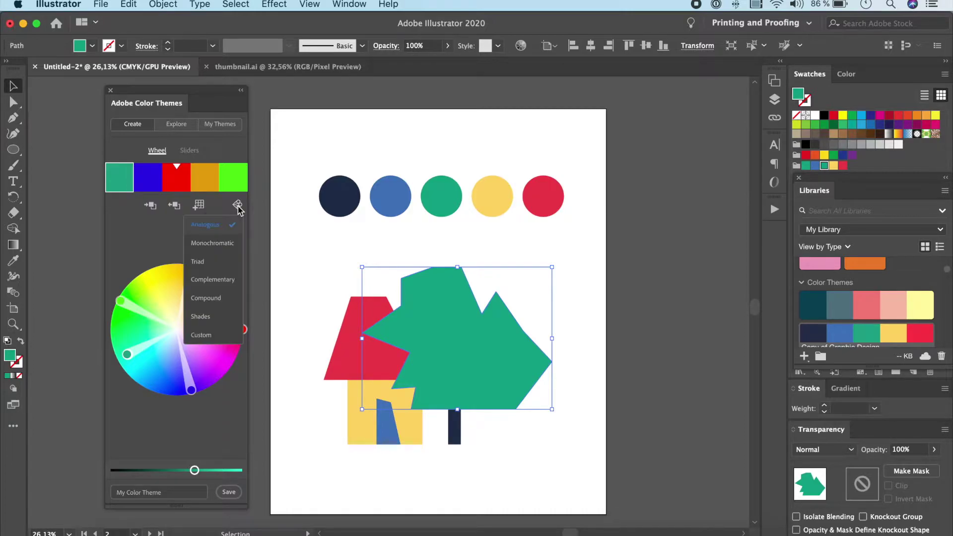
click(210, 335)
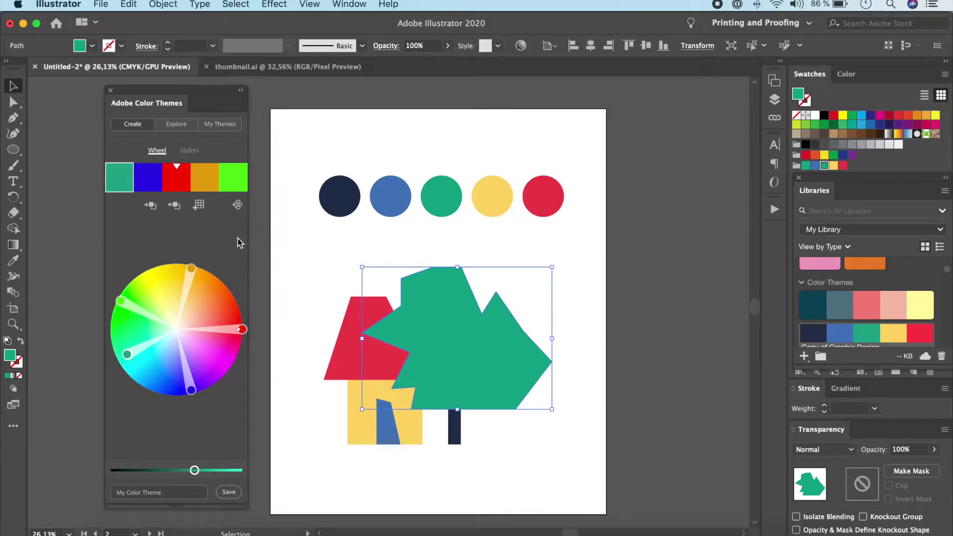
- Set the theme's first color from the navy tree trunk and its second color from the blue door
click(149, 186)
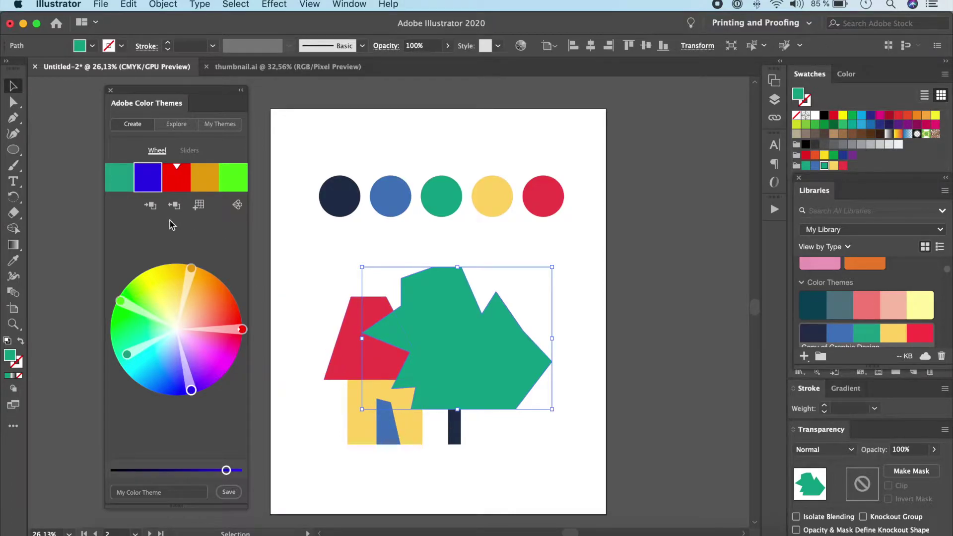
click(123, 183)
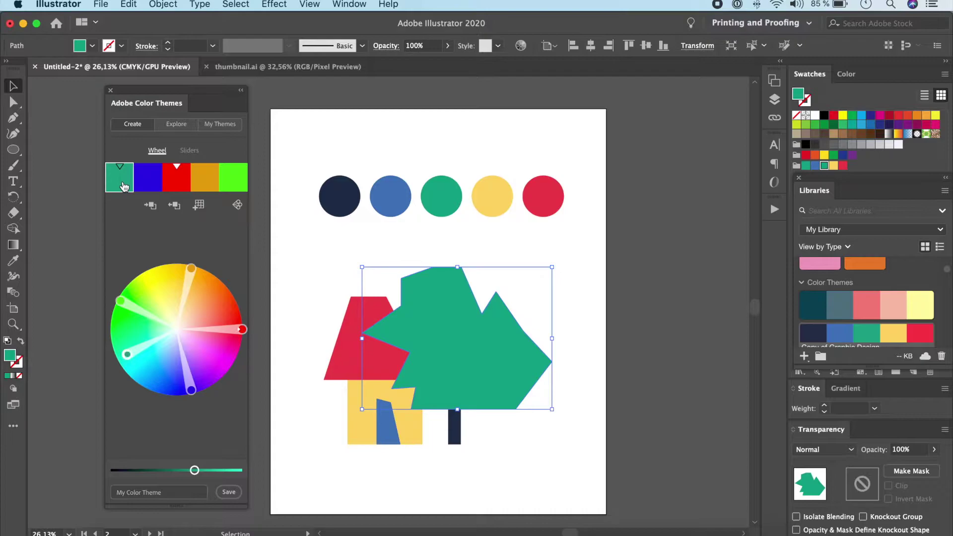
click(459, 435)
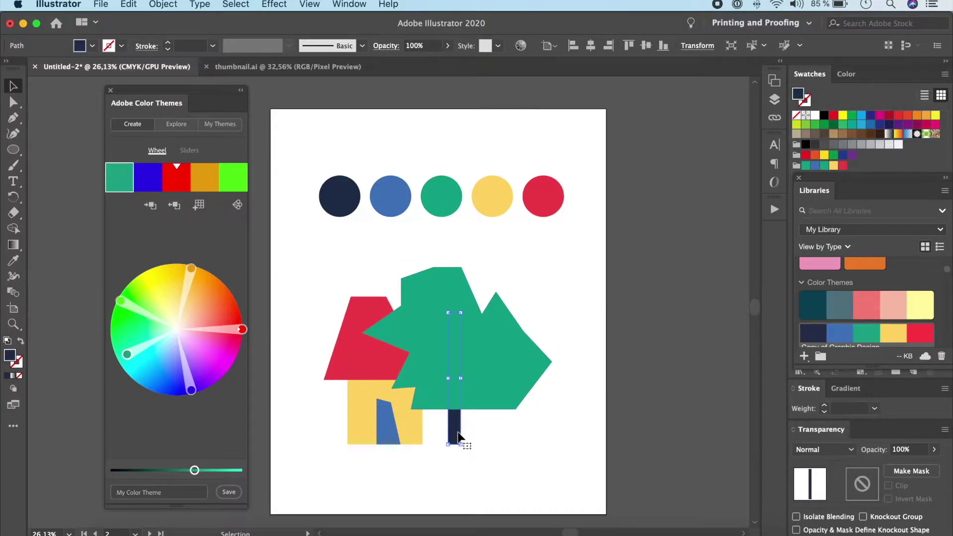
click(174, 206)
click(144, 185)
click(396, 437)
click(175, 206)
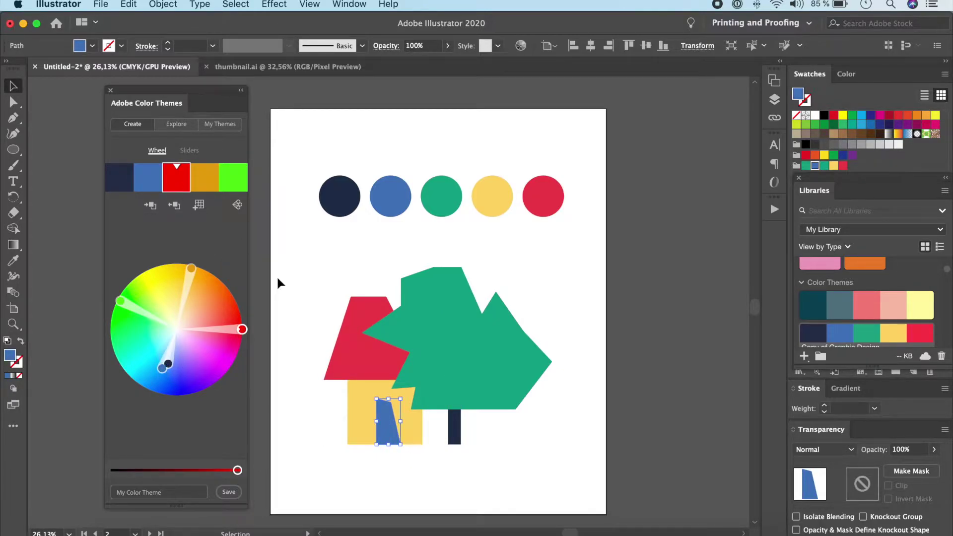
- Set the theme's third color from the green tree crown and its fourth color from the yellow house wall
click(382, 389)
click(419, 375)
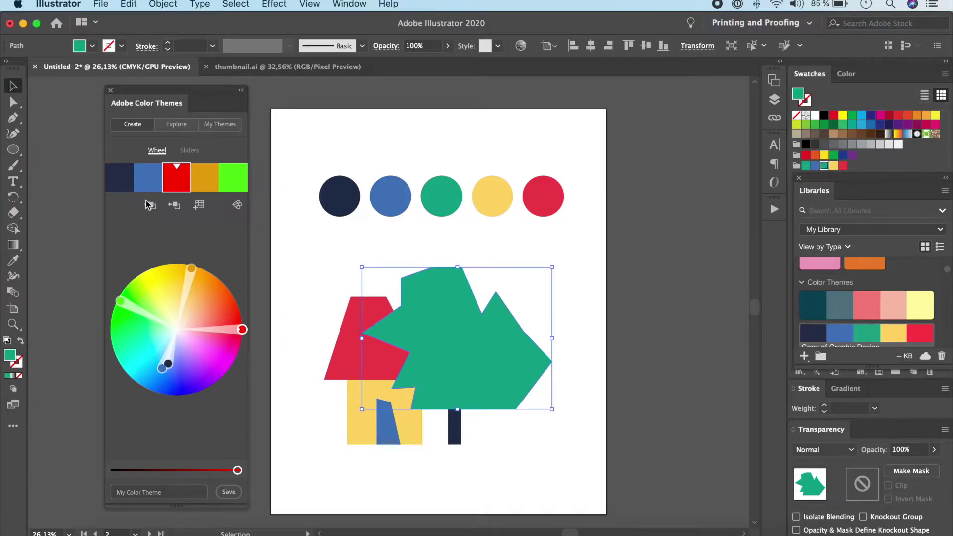
click(174, 204)
click(206, 184)
click(362, 427)
click(175, 206)
- Set the theme's fifth color from the red roof and deselect the artwork
click(239, 192)
click(348, 342)
click(173, 204)
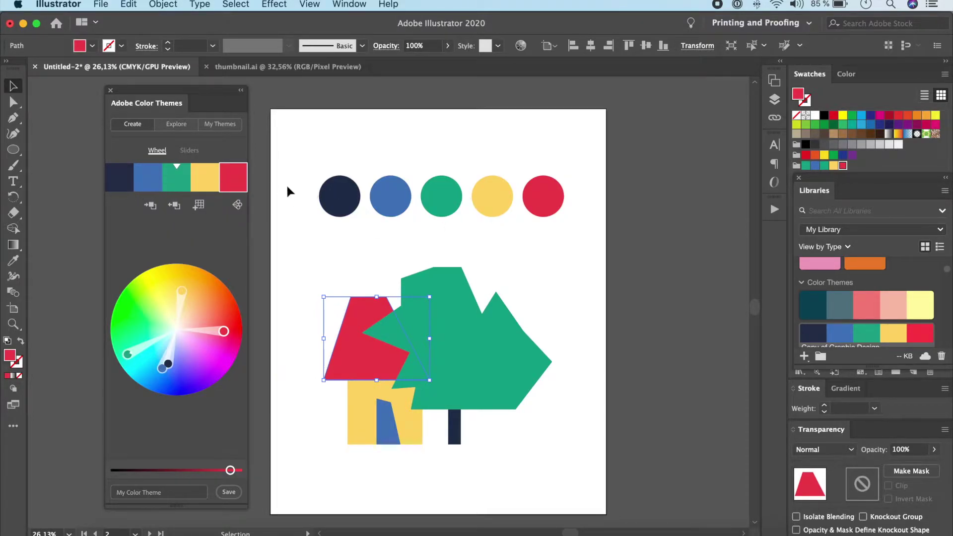
click(217, 184)
click(278, 146)
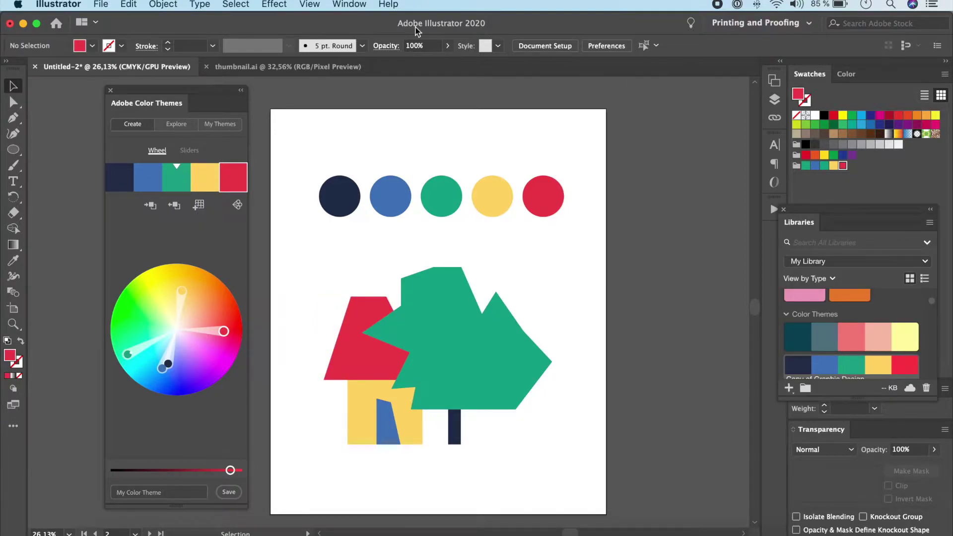
click(354, 5)
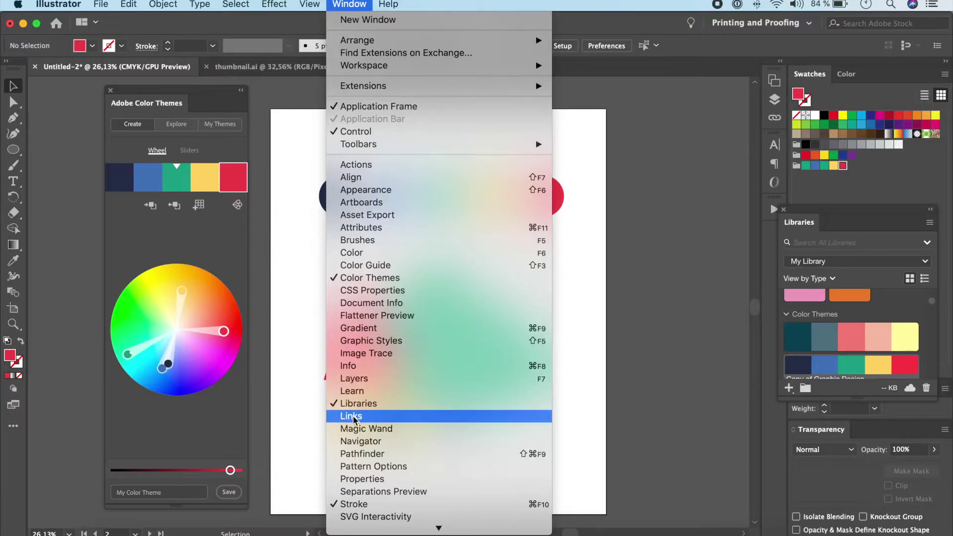
scroll(354, 416, down, 5)
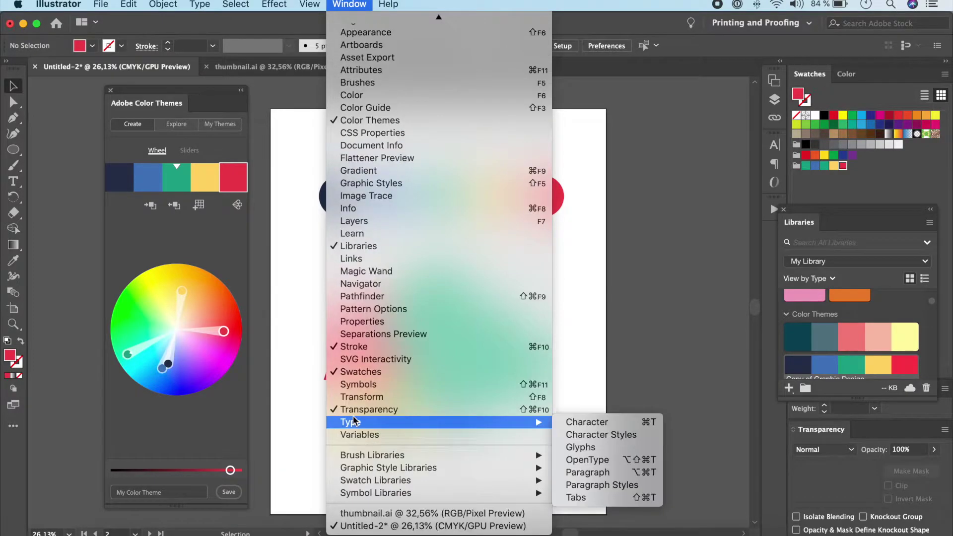
click(672, 336)
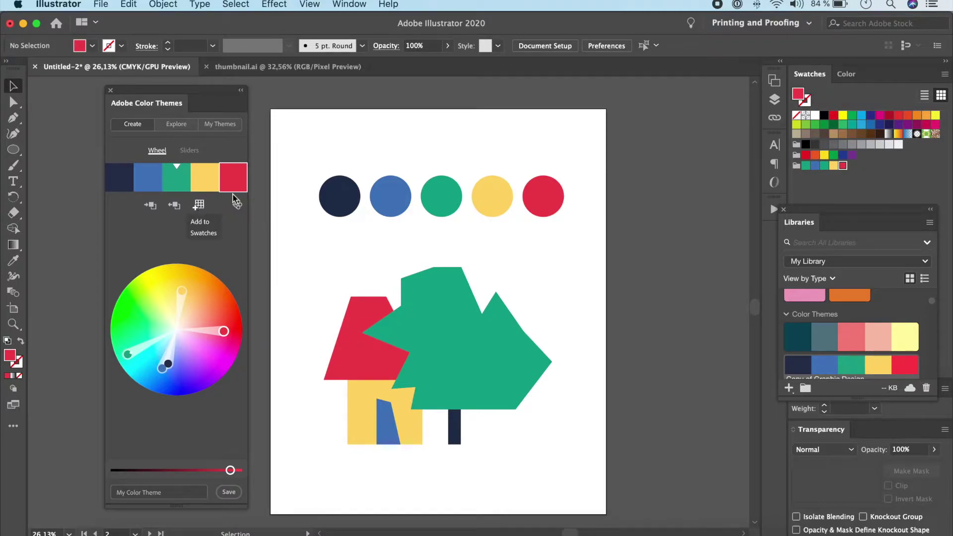
- Add the five-color custom theme to the document's swatches as a color group
click(199, 205)
click(866, 183)
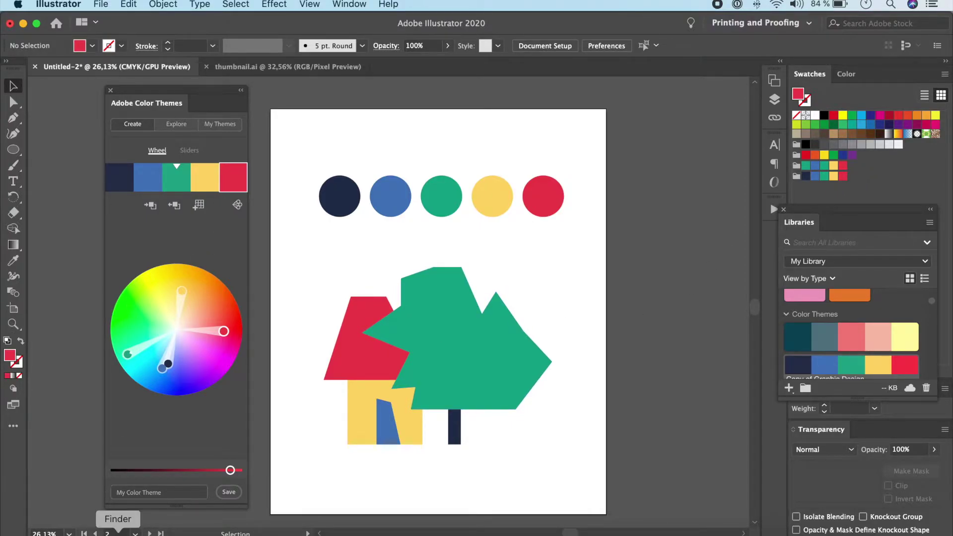
- Name the custom theme Tutorial and save it to My Library
click(169, 493)
text(Su)
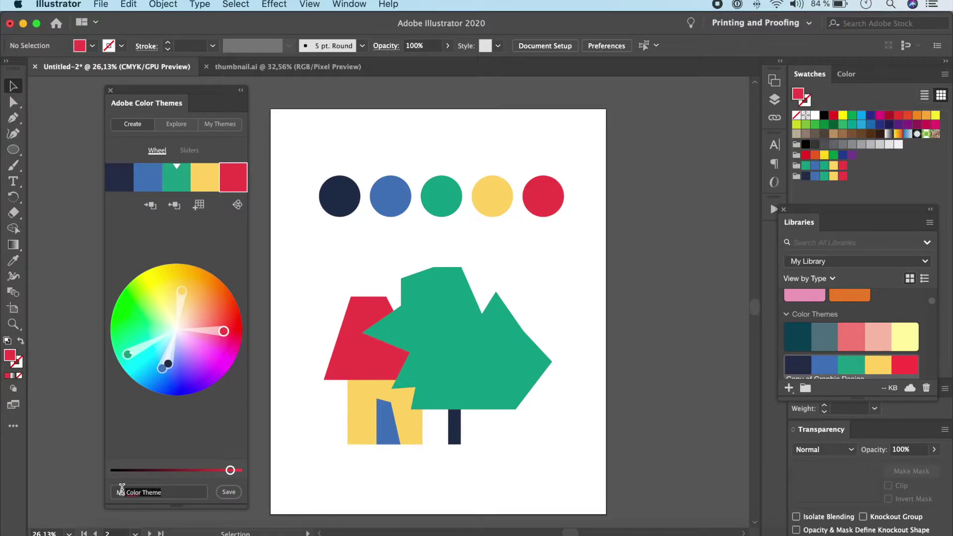
text(tori)
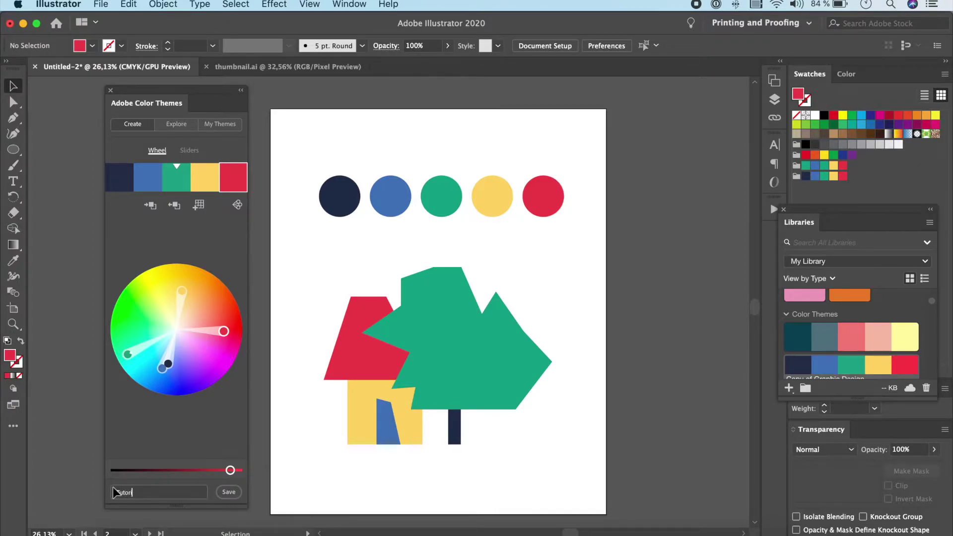
text(al)
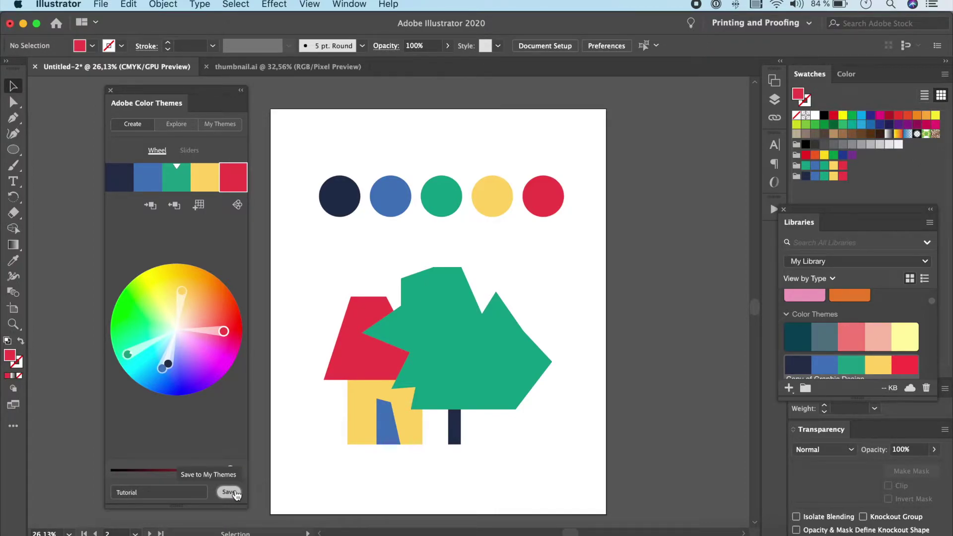
click(230, 492)
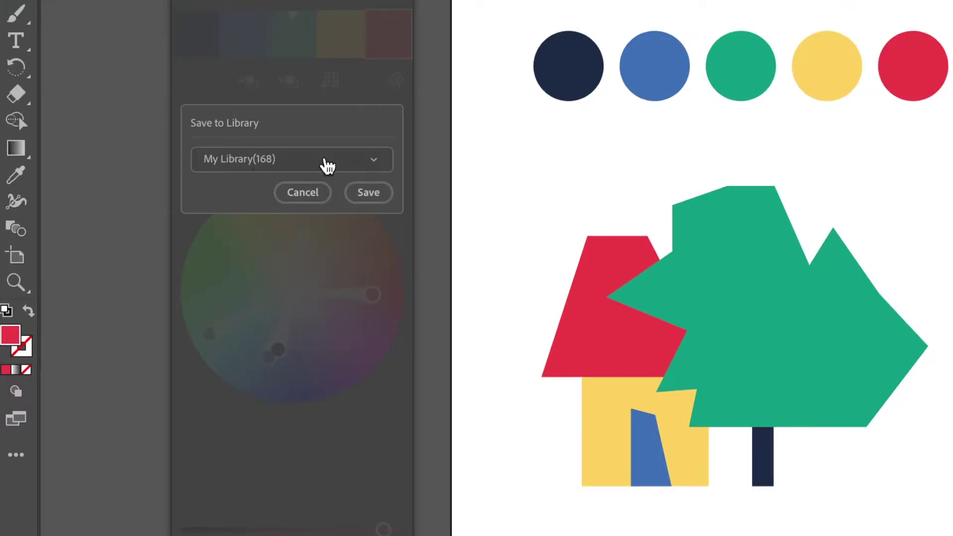
click(323, 167)
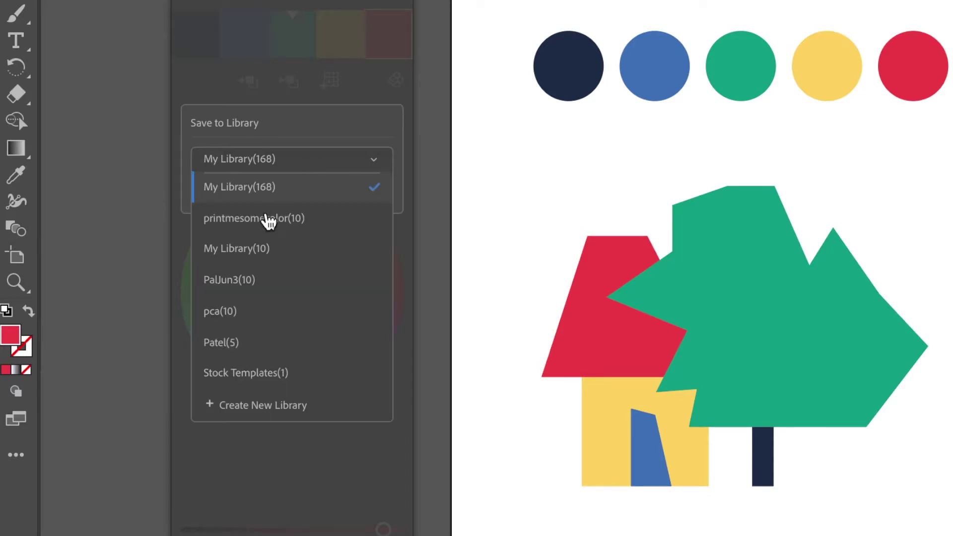
click(332, 159)
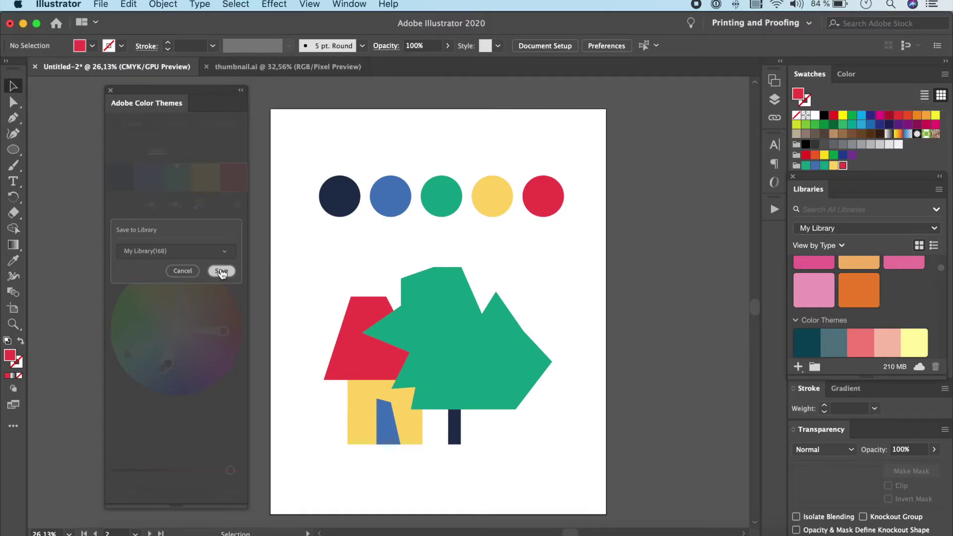
click(221, 271)
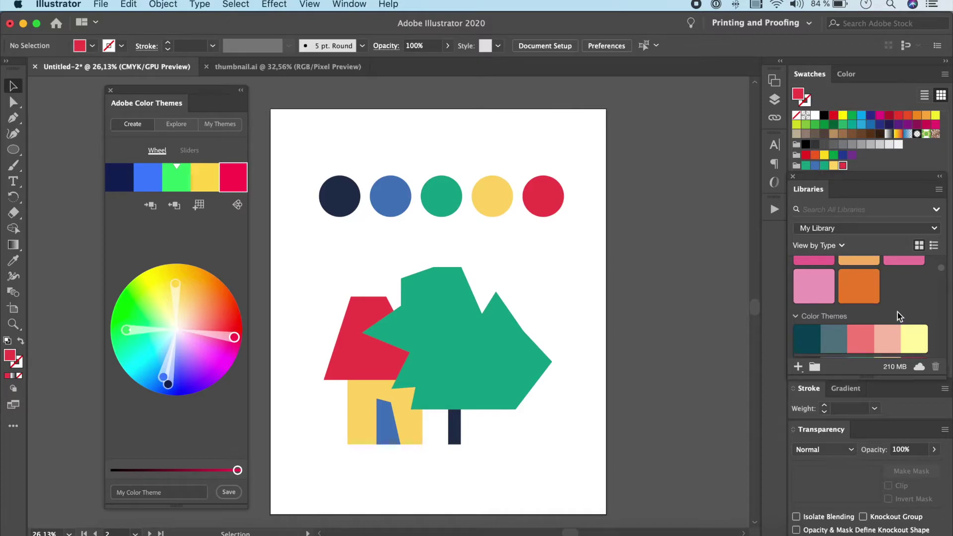
- Check the newly saved theme among the color themes of My Library
click(893, 224)
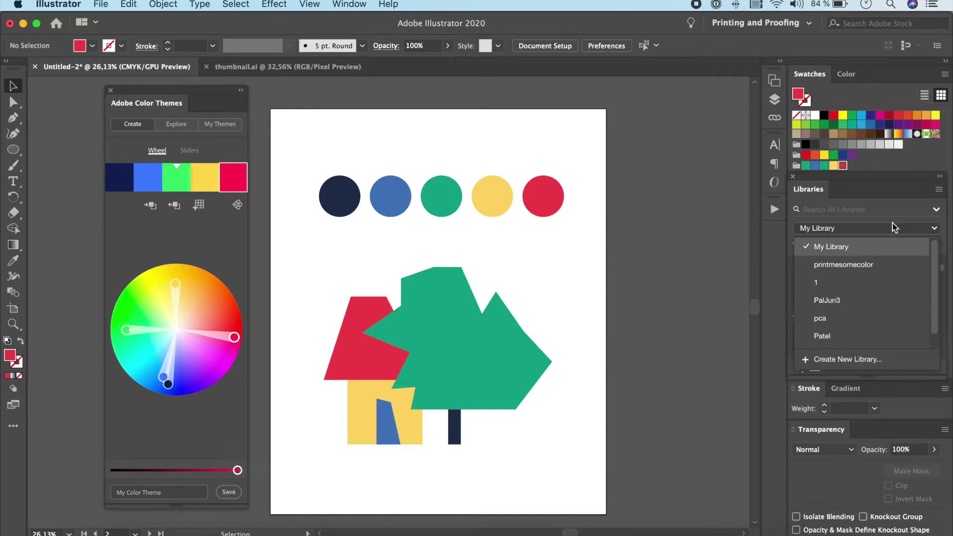
click(844, 235)
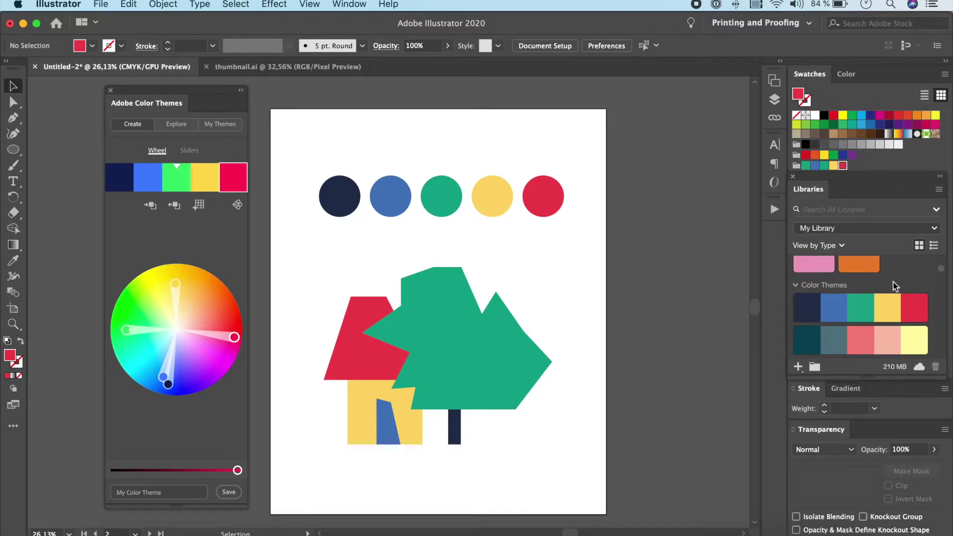
double_click(912, 321)
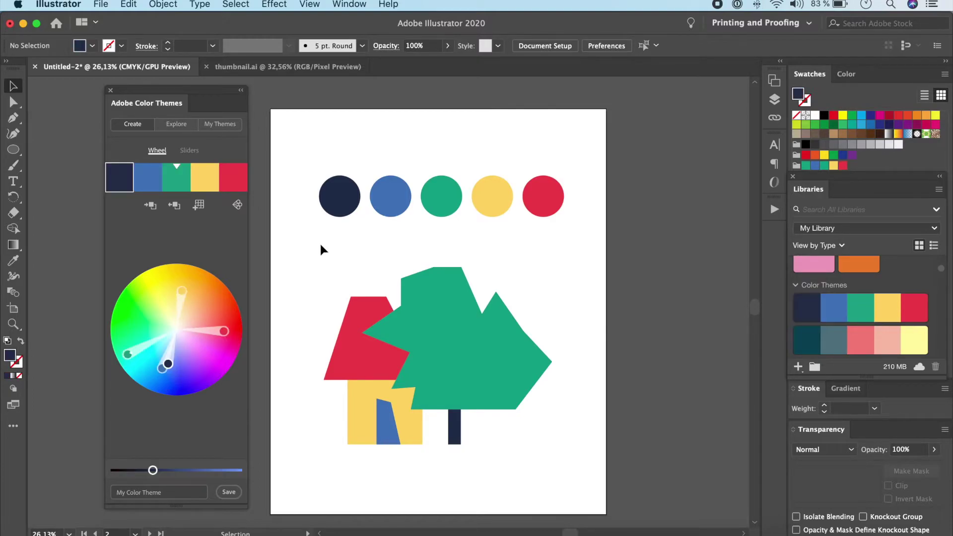
- Find the "mon site foncé" theme among the most popular shared themes and open it for editing
click(221, 129)
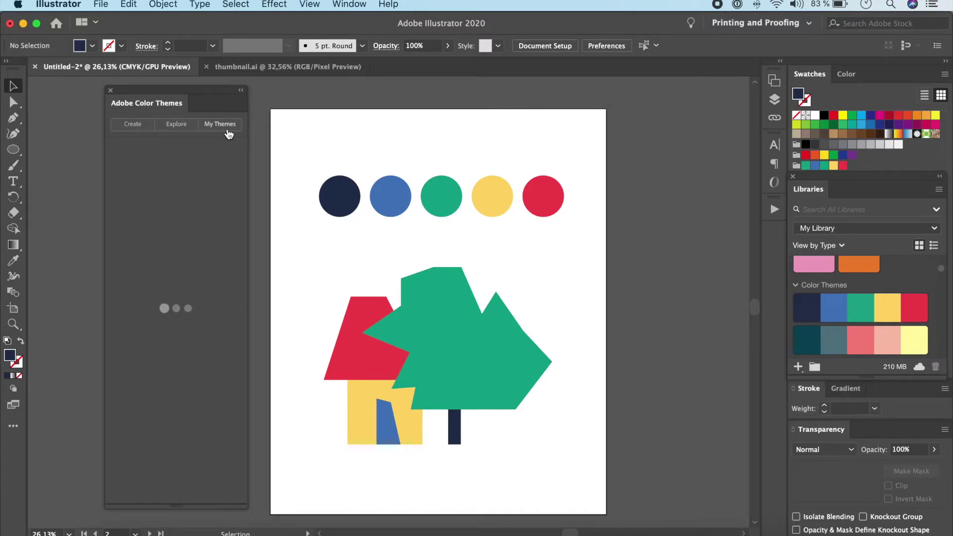
click(176, 127)
scroll(219, 272, down, 5)
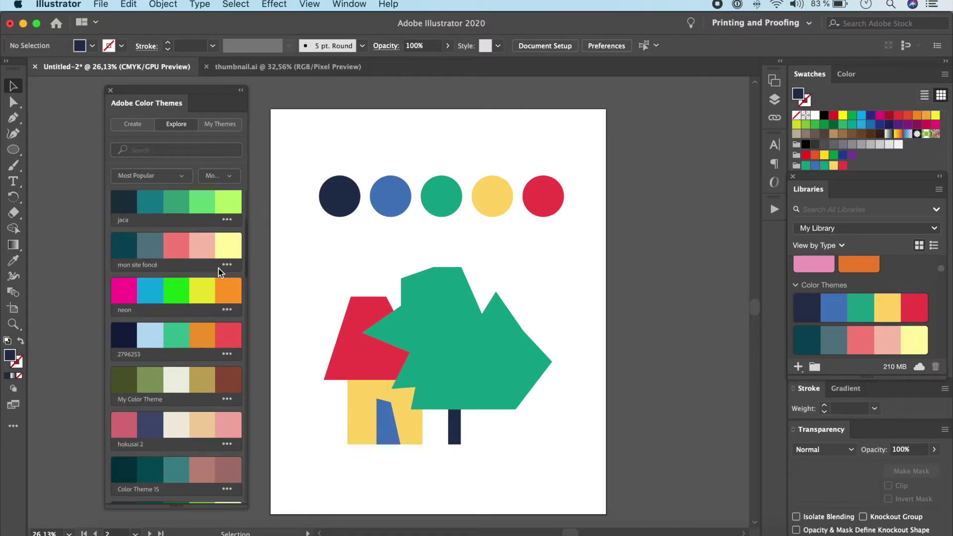
scroll(218, 268, down, 1)
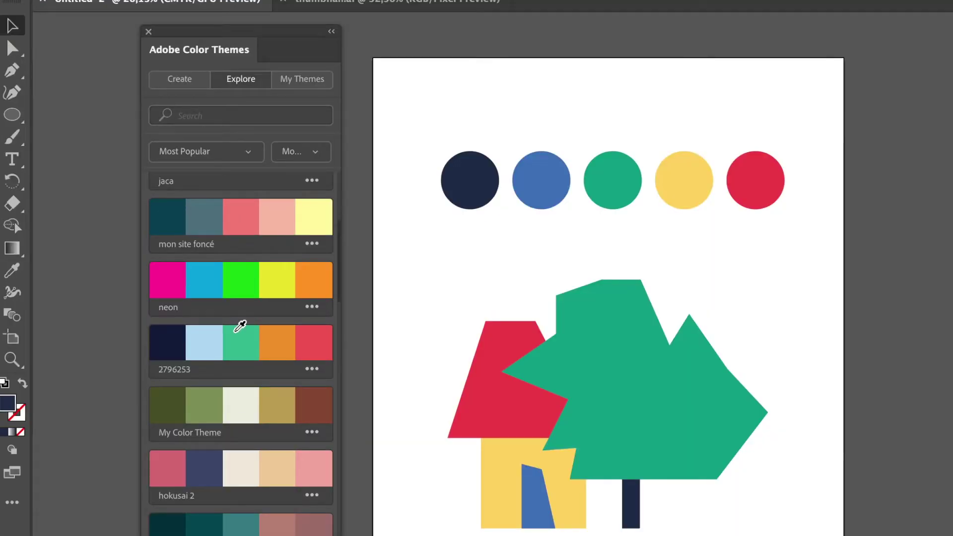
scroll(240, 326, up, 3)
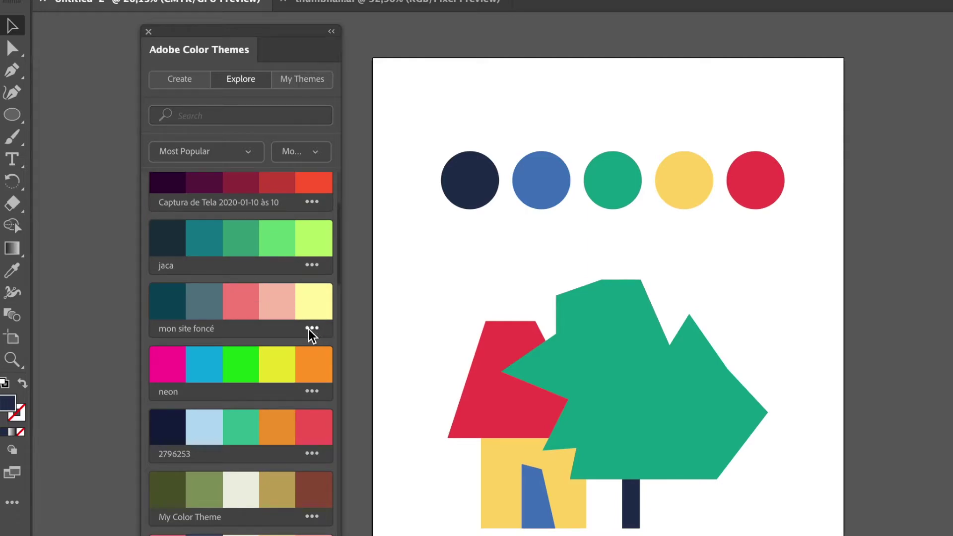
click(312, 329)
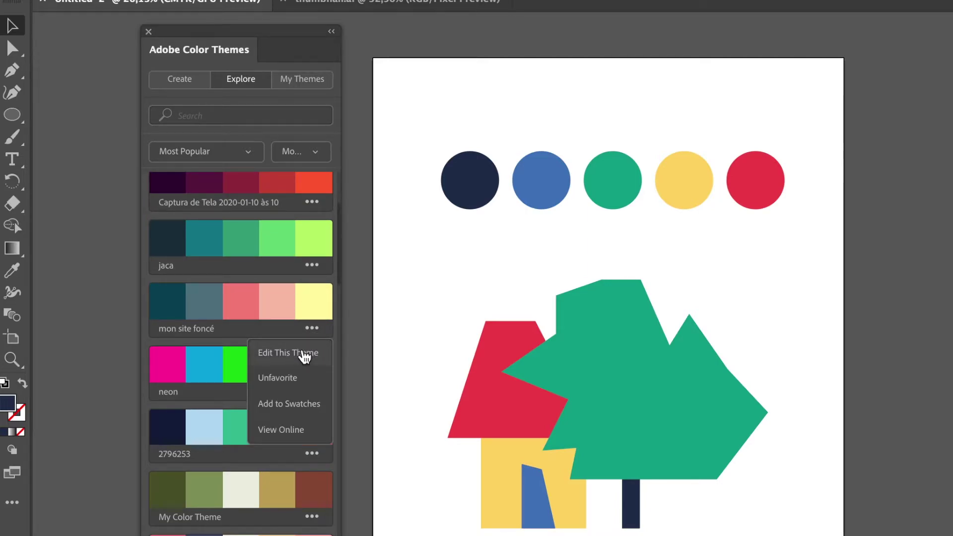
click(304, 355)
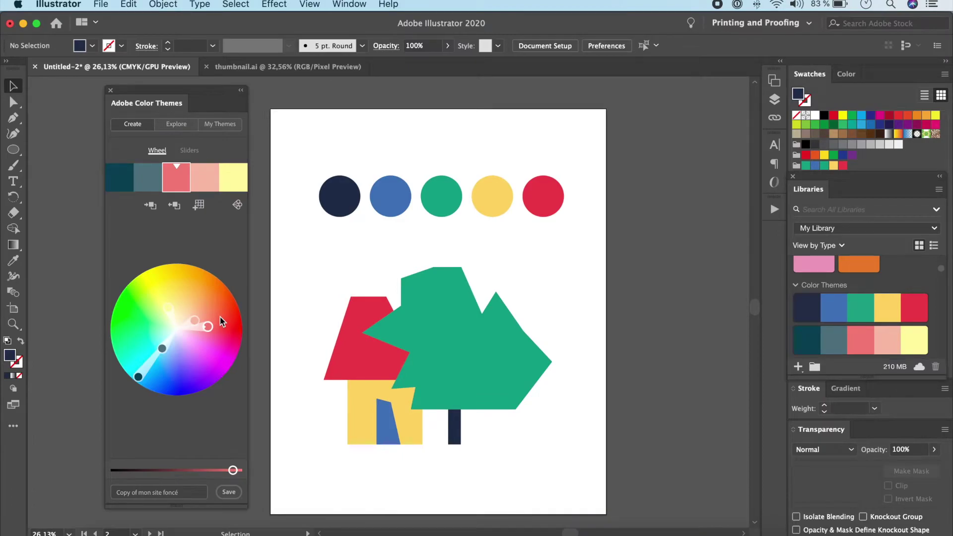
- Set the theme's fourth color from the blue circle and its fifth color from the yellow circle
click(212, 186)
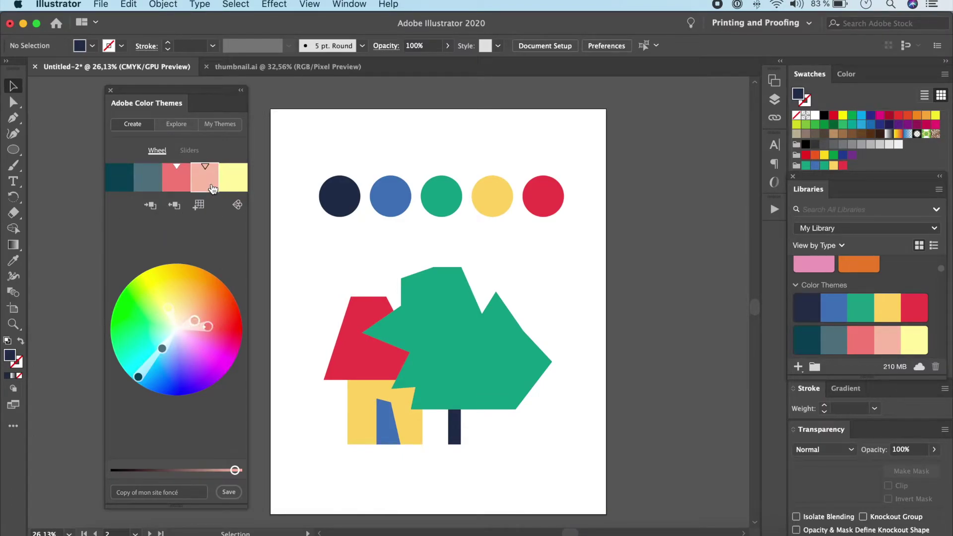
click(390, 200)
click(175, 205)
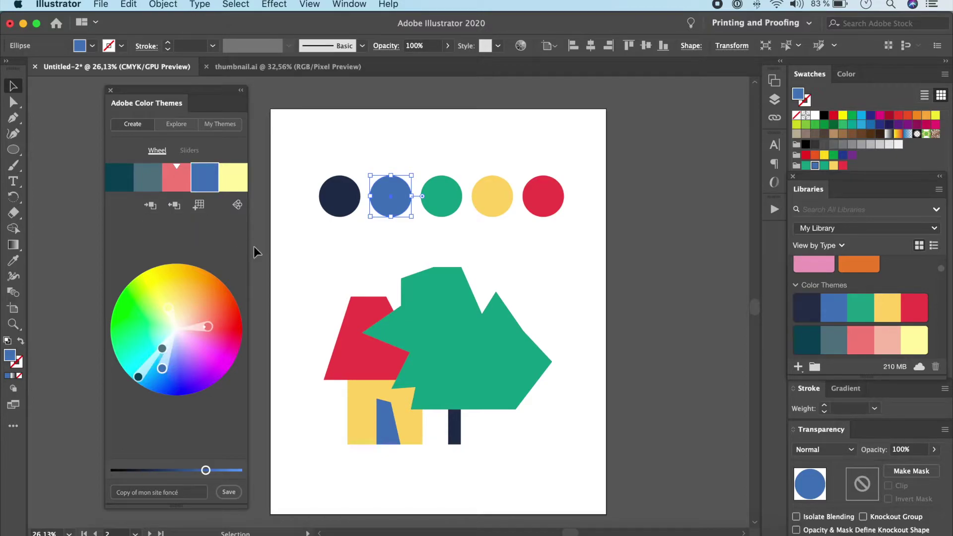
click(254, 247)
click(234, 187)
click(494, 203)
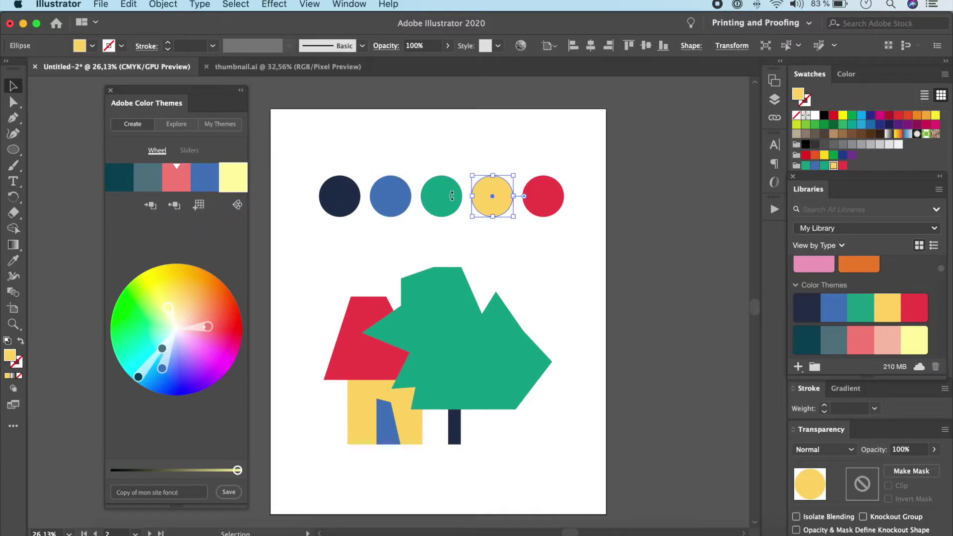
click(174, 206)
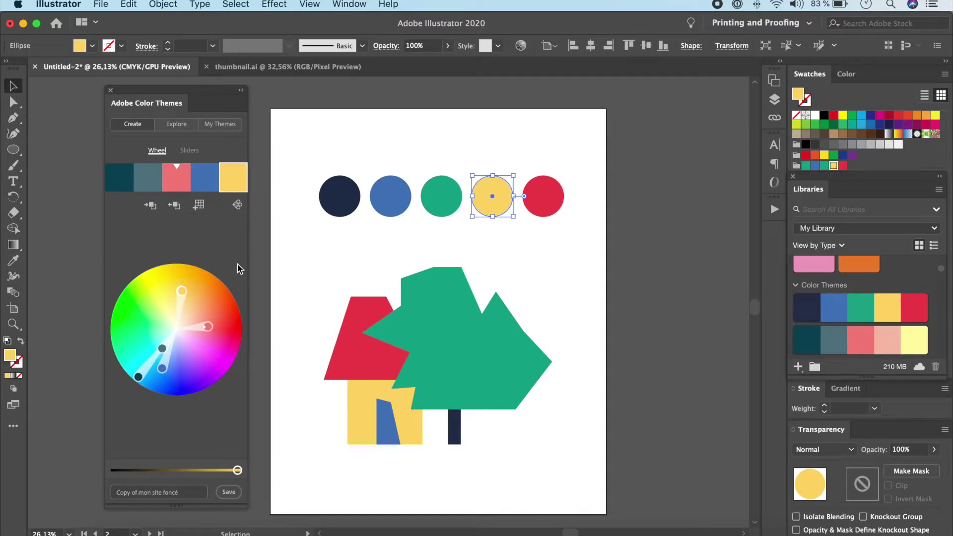
- Save the edited theme to My Library under its suggested name and deselect the artwork
click(187, 493)
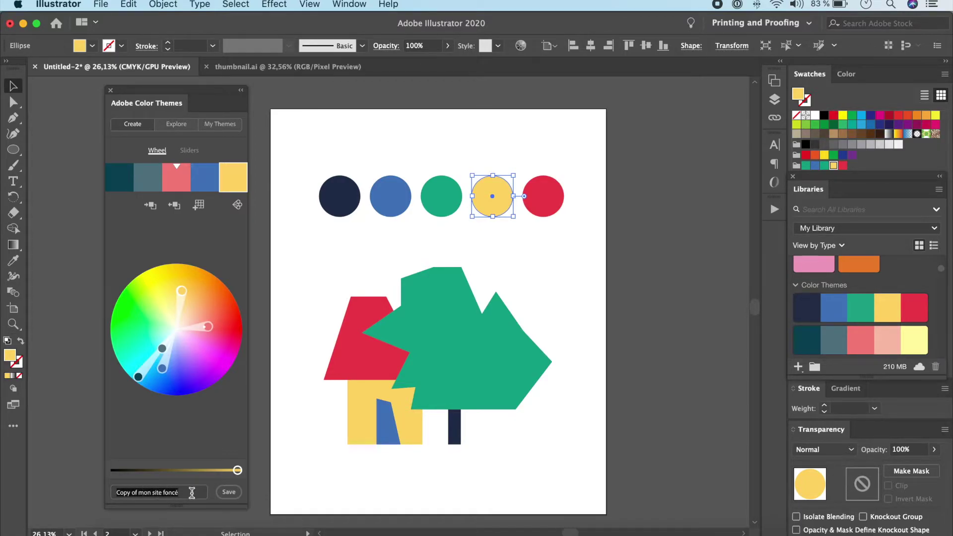
click(230, 493)
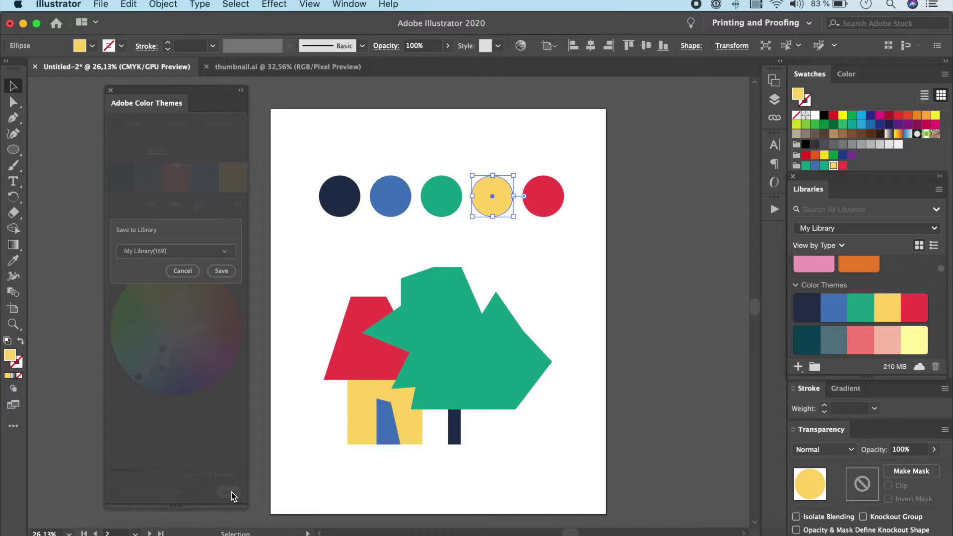
click(225, 271)
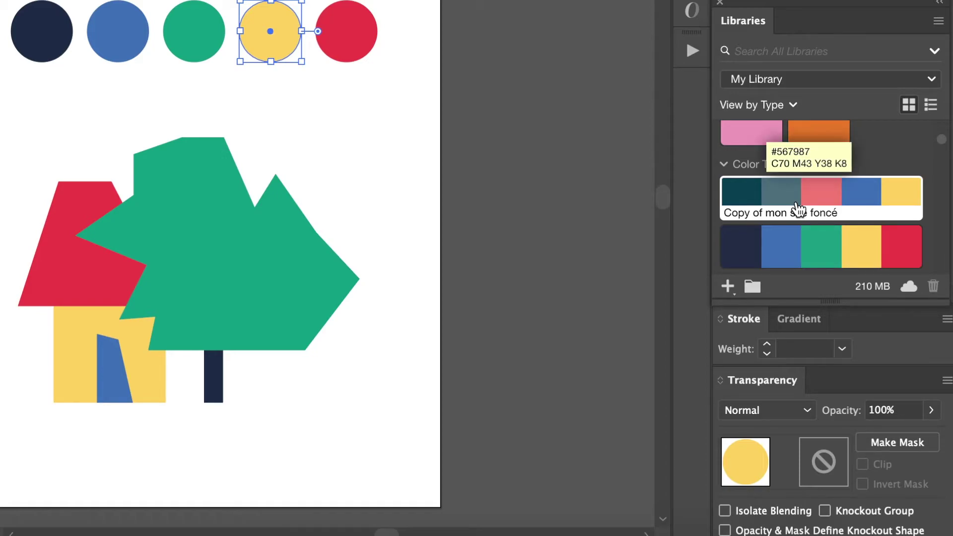
click(509, 137)
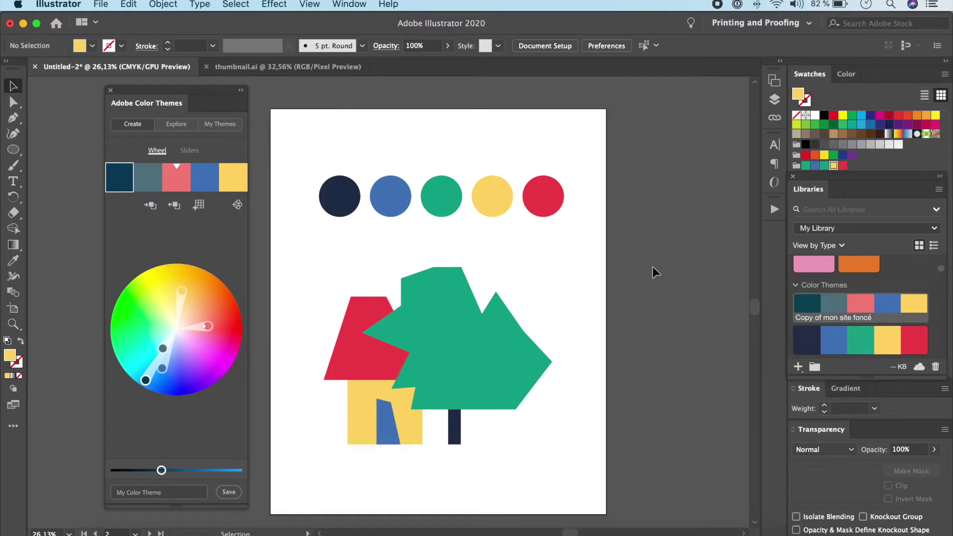
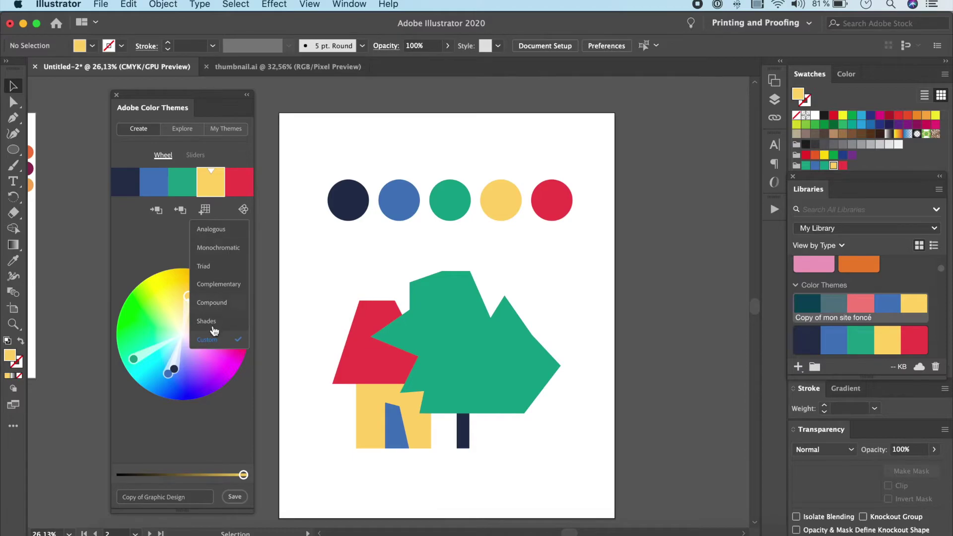
- Examine the house-and-tree color variations on the Color Rule artboard, comparing the green and magenta tree crowns
click(243, 209)
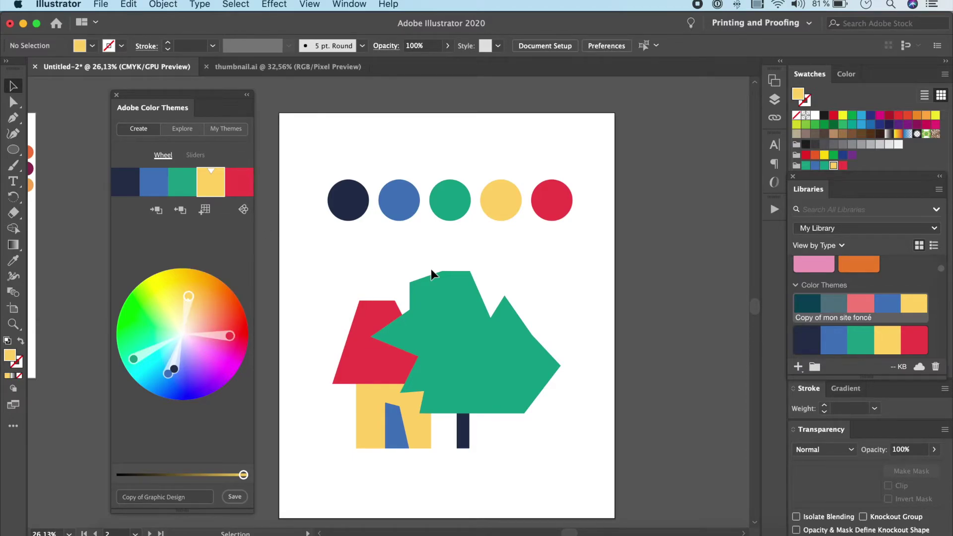
scroll(431, 269, right, 2)
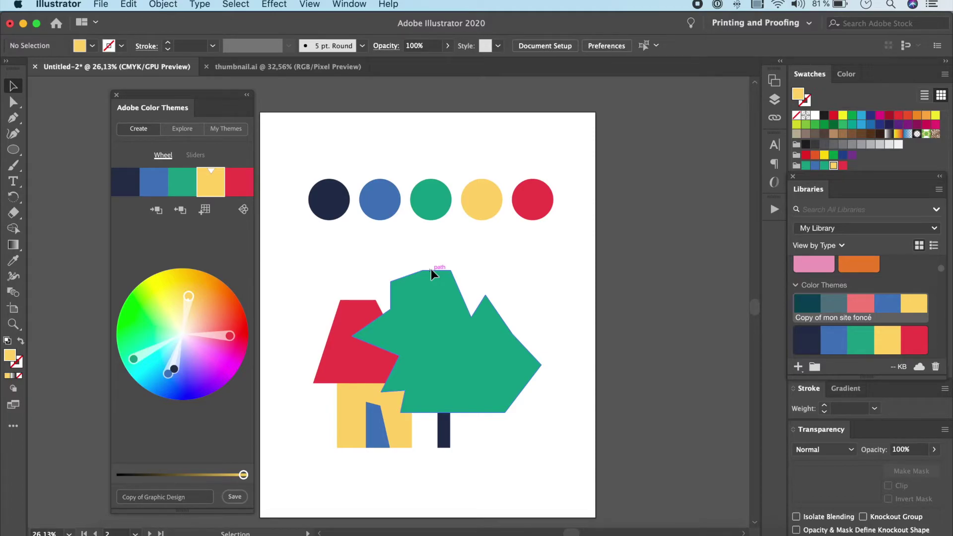
scroll(431, 269, down, 3)
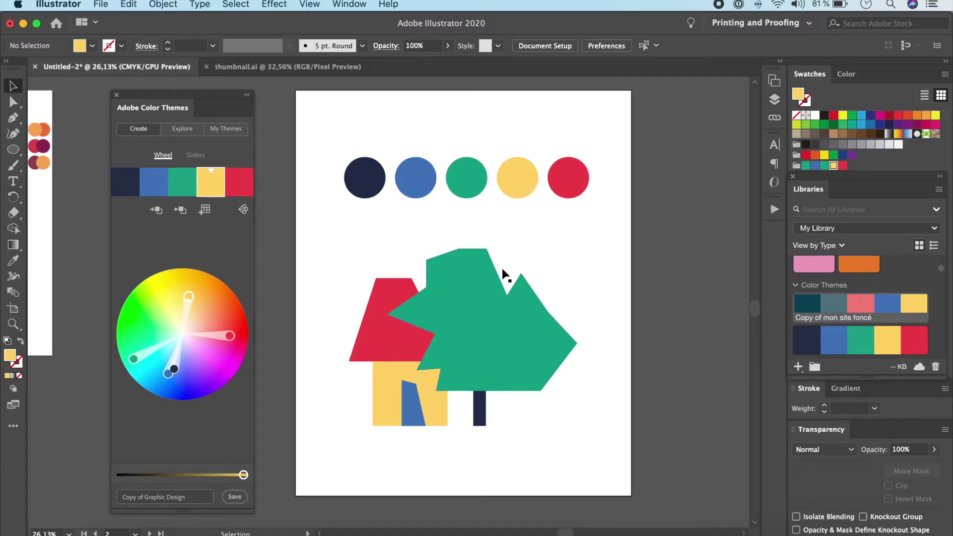
scroll(502, 269, right, 10)
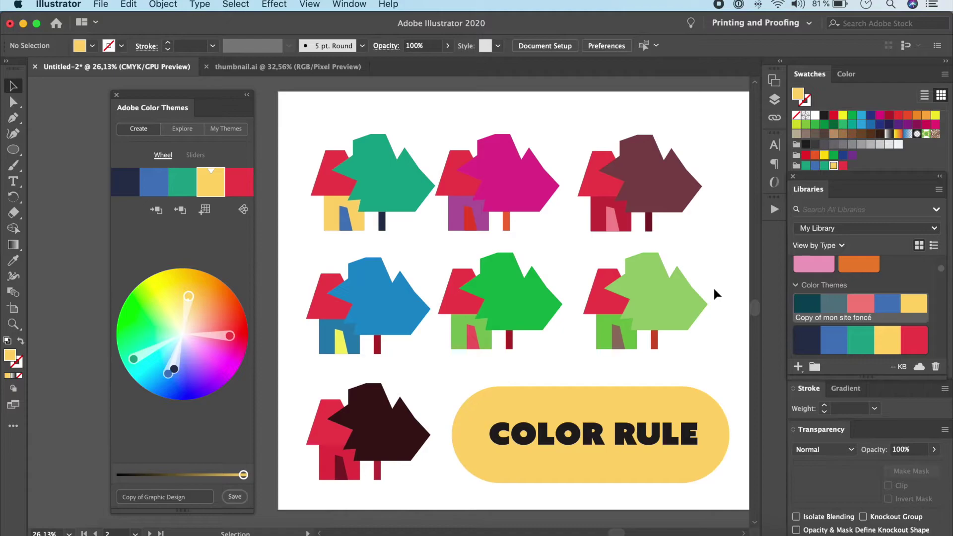
click(472, 370)
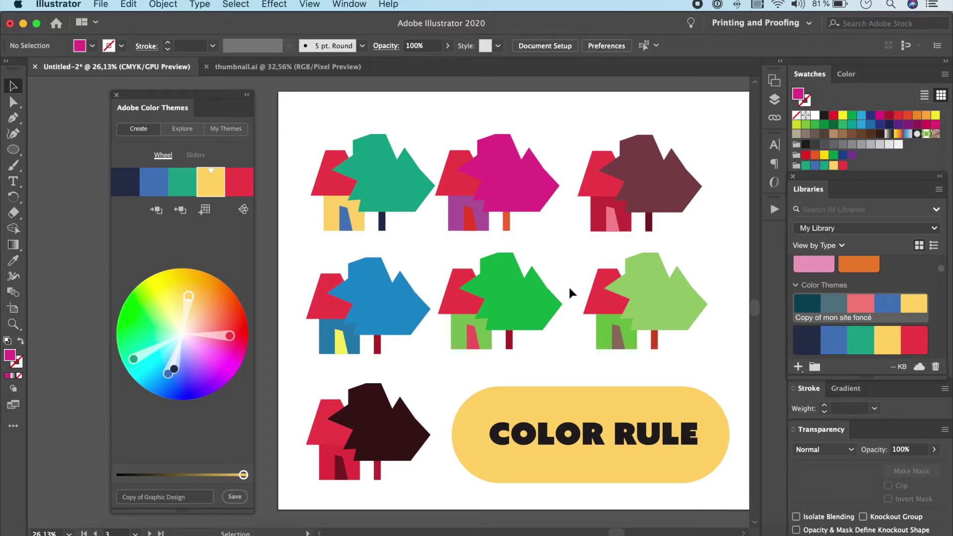
click(412, 196)
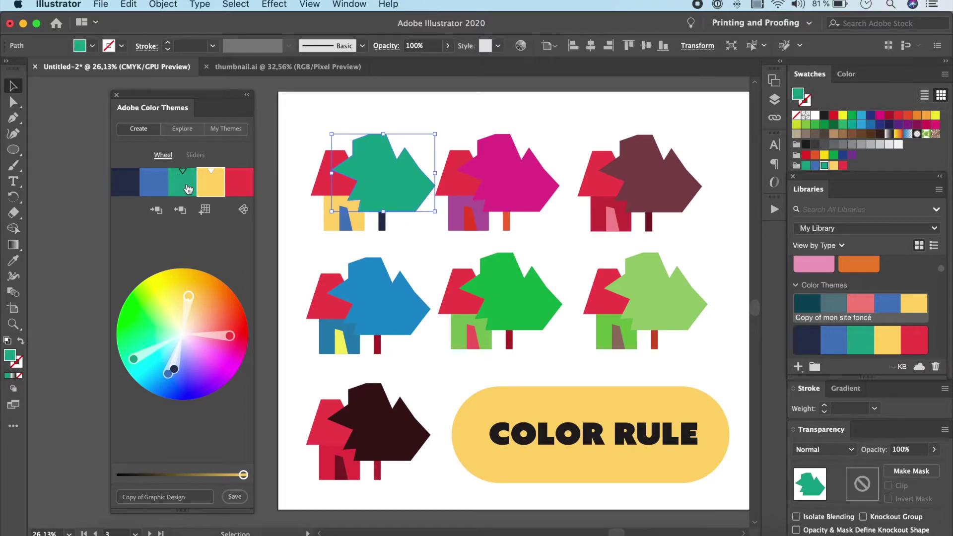
click(495, 192)
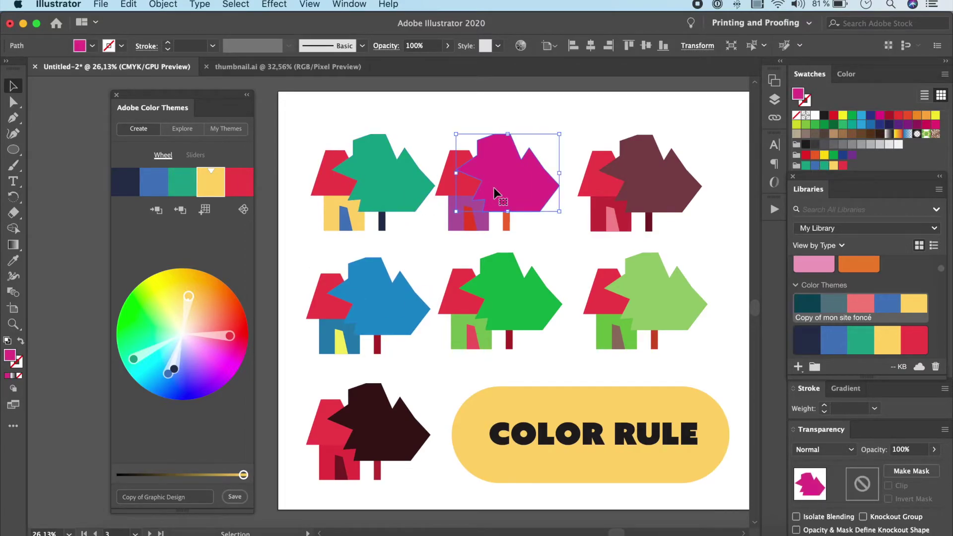
key(super+shift+a)
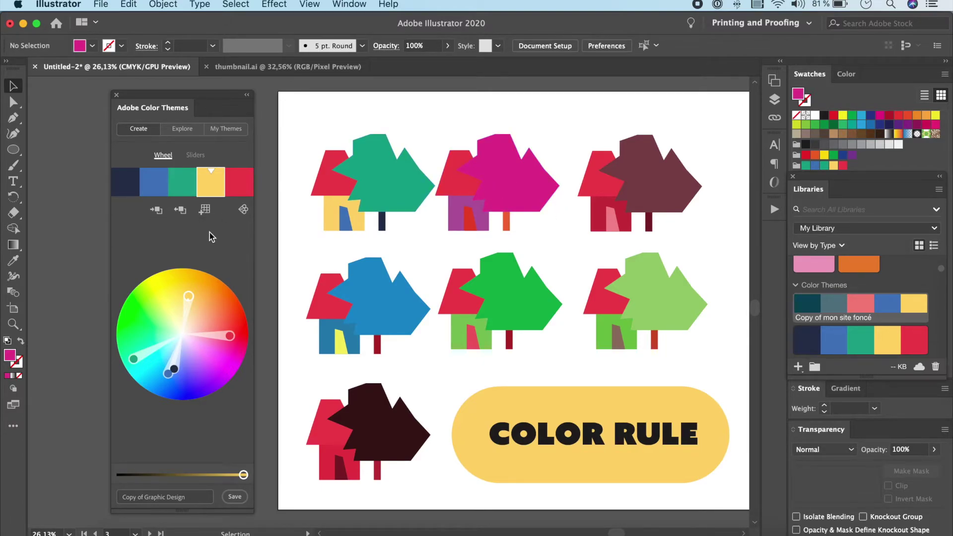
- Review the available color rules and make the theme's red fifth color the base color
click(246, 215)
click(245, 213)
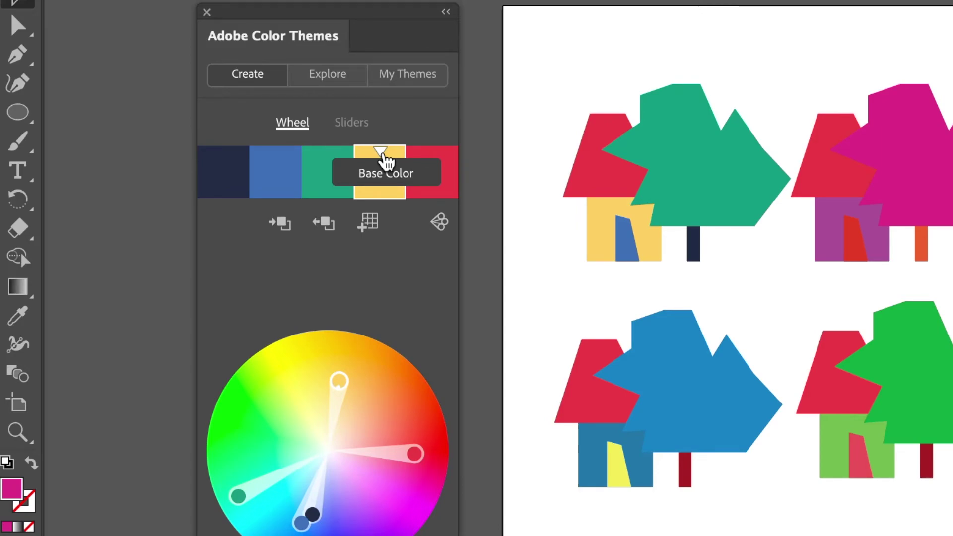
click(435, 155)
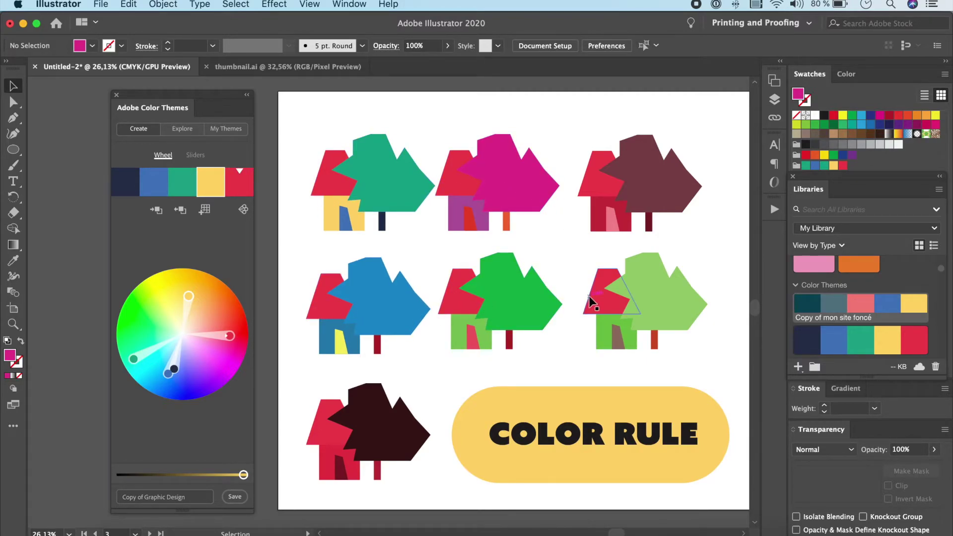
- Apply the Analogous color rule to the theme and replace it with the Monochromatic rule
click(243, 209)
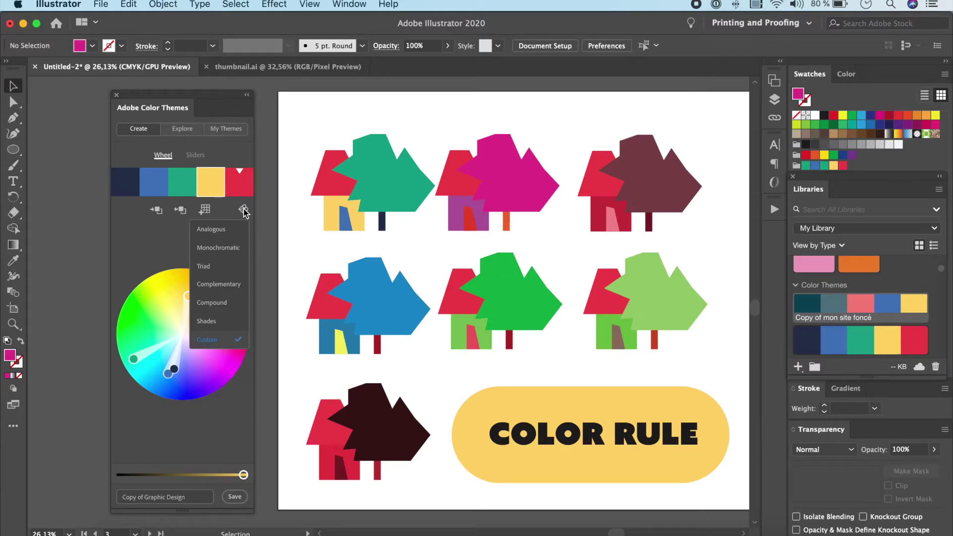
click(221, 229)
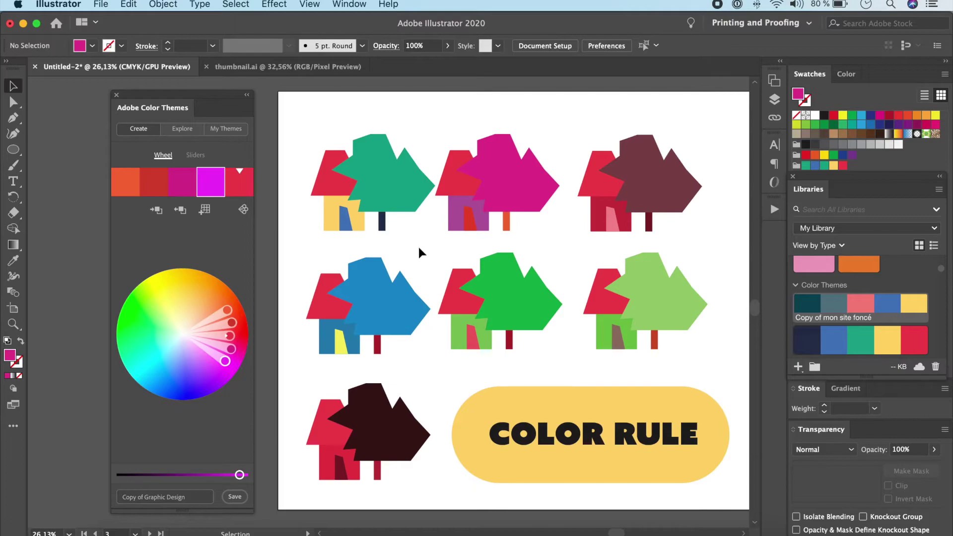
click(243, 209)
click(232, 251)
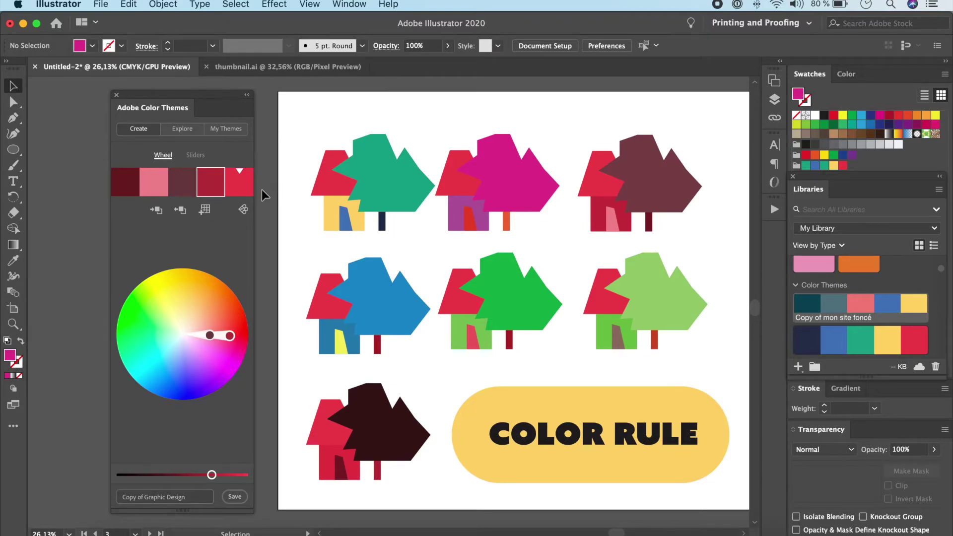
click(244, 209)
click(245, 211)
- Recolor the roof of the top row's third house with the Eyedropper, sampling the neighboring brown tree crown
click(598, 189)
key(i)
click(659, 195)
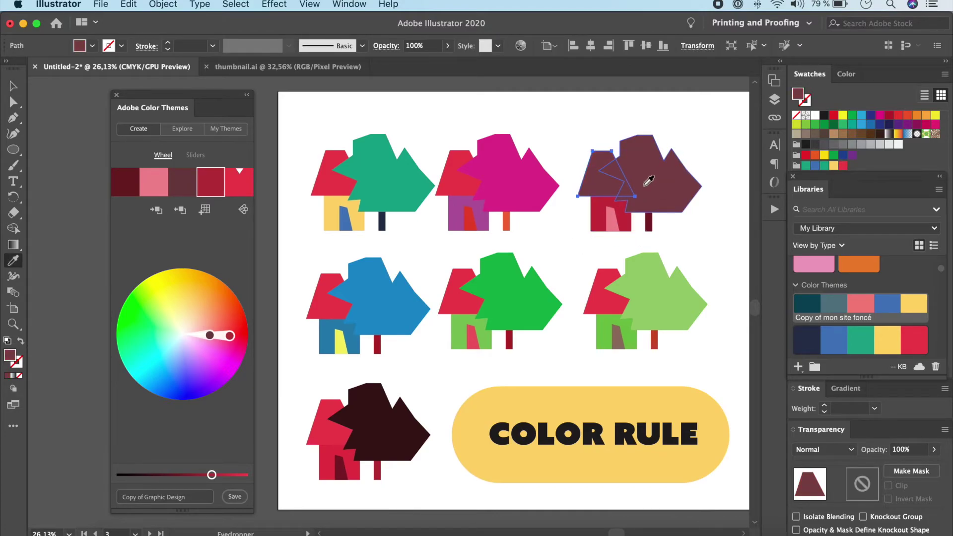
- Fill the top row's brown tree crown with the theme's second color, pink, and deselect it
key(v)
click(673, 193)
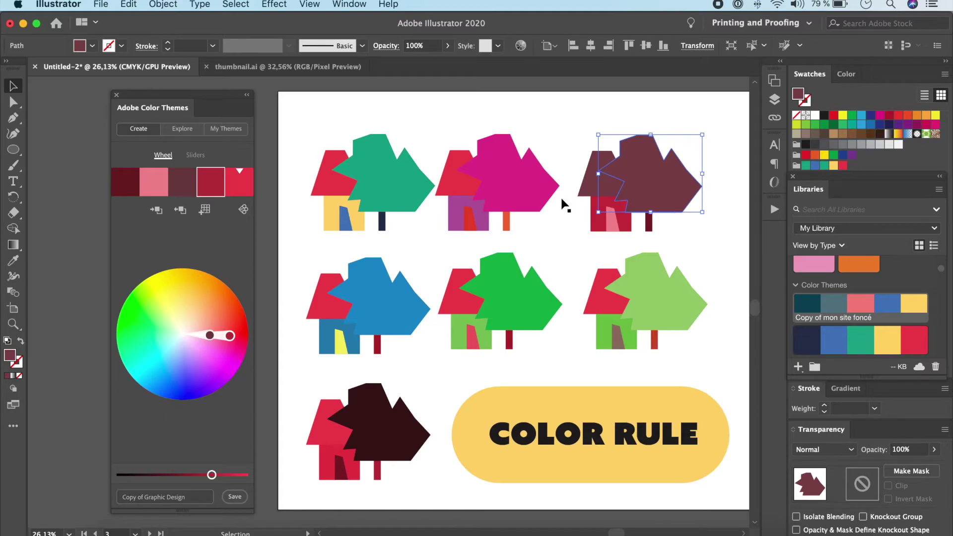
click(153, 193)
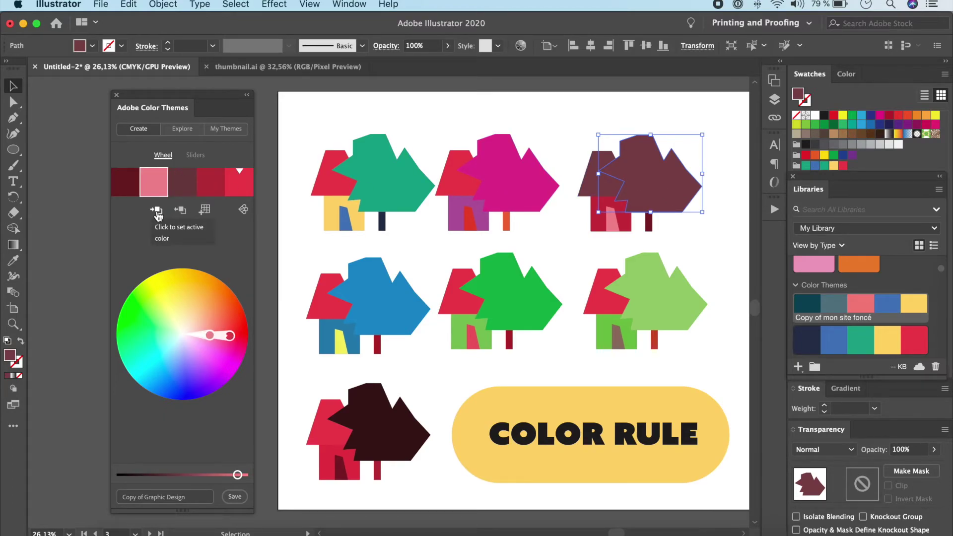
click(157, 211)
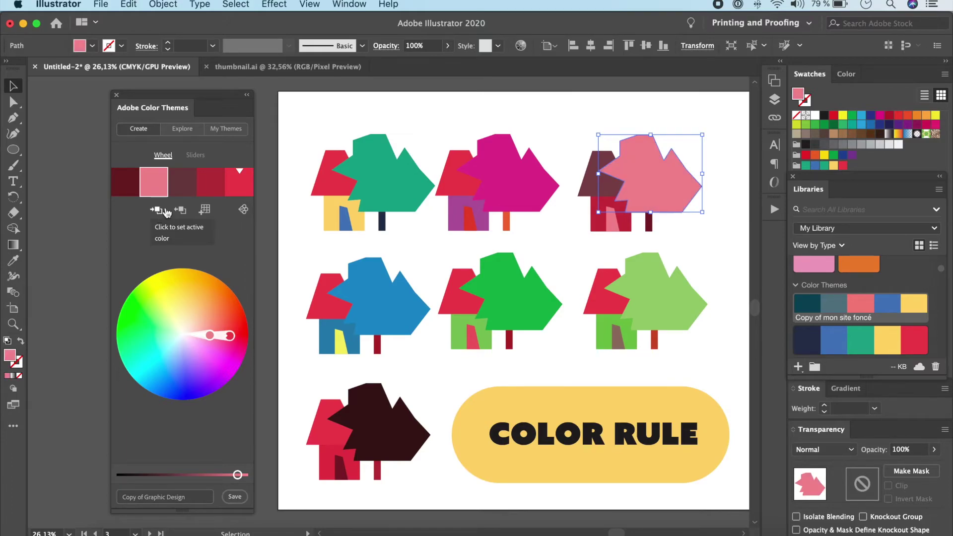
click(714, 231)
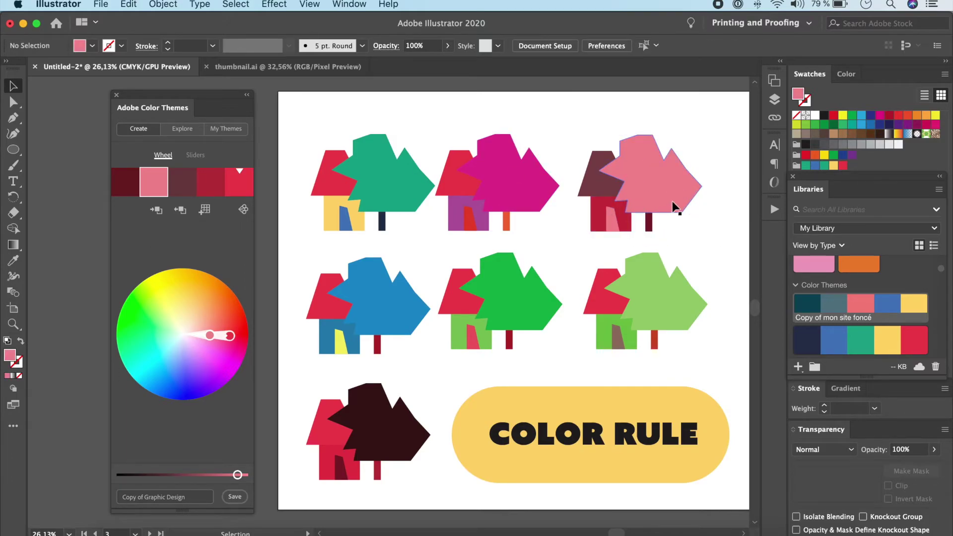
- Undo the recoloring of the tree crown and the roof and deselect the artwork
key(ctrl+z)
key(ctrl+z)
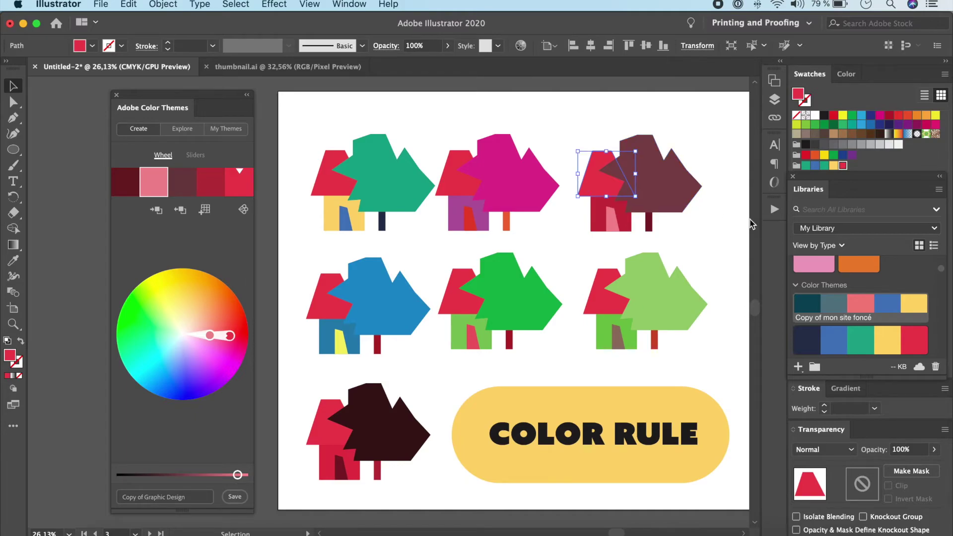
click(718, 234)
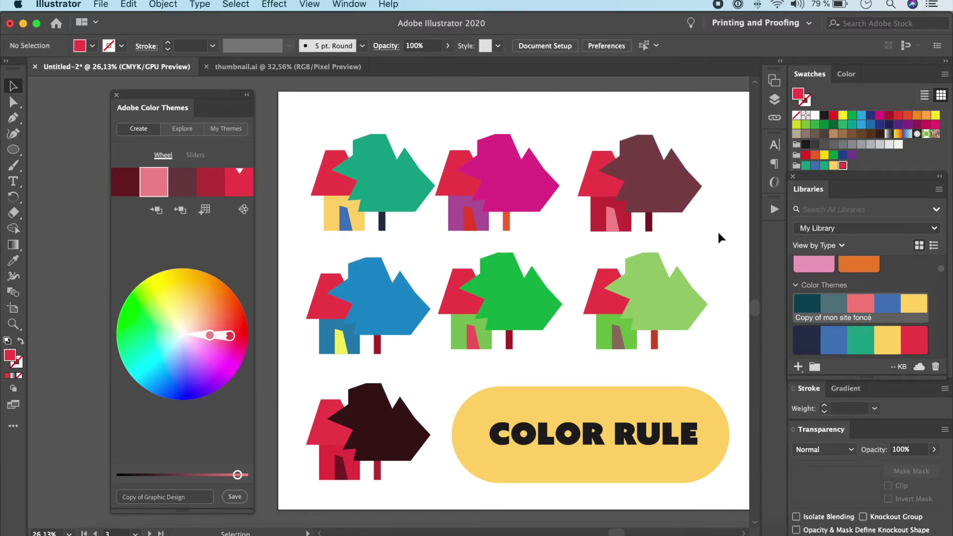
- Apply the Triad color rule and fill the wall of the middle row's first house with the theme's yellow
click(243, 209)
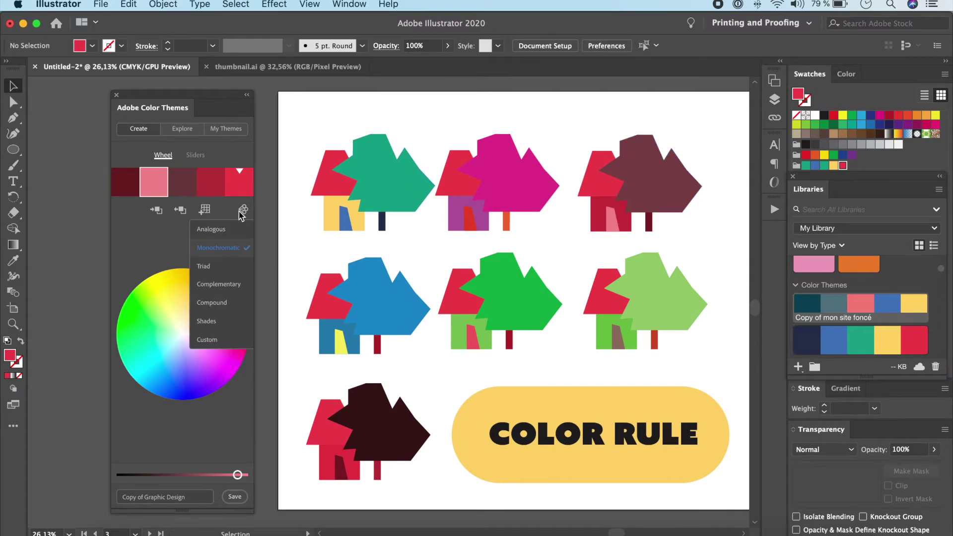
click(204, 266)
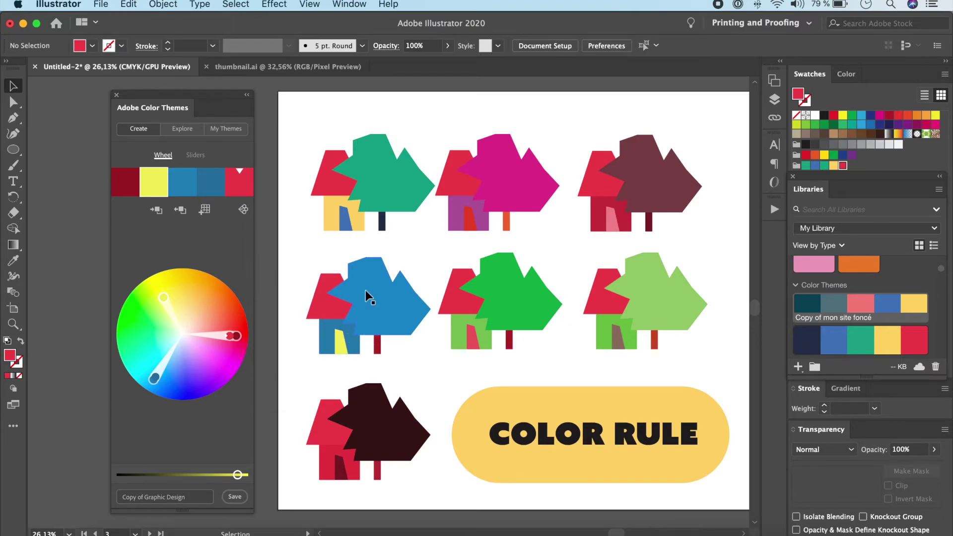
click(325, 342)
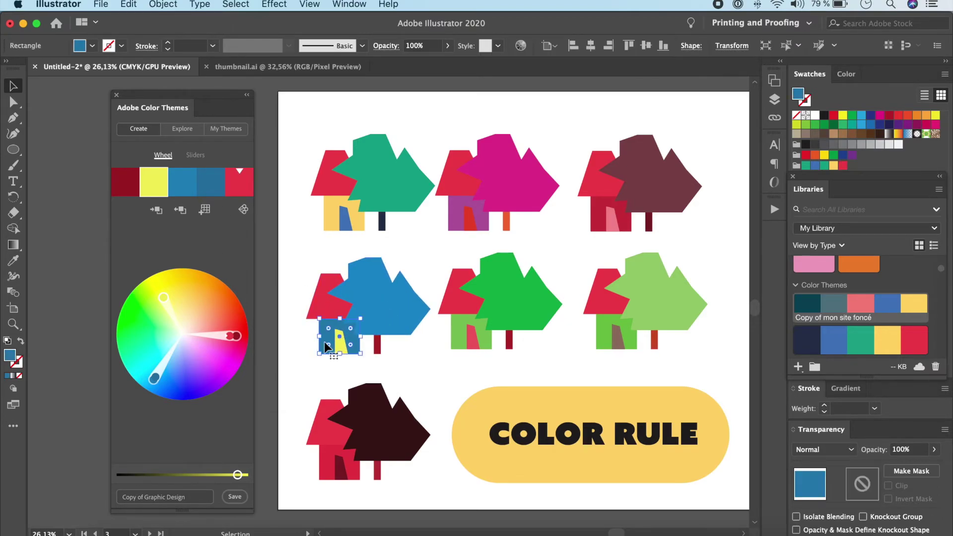
click(158, 212)
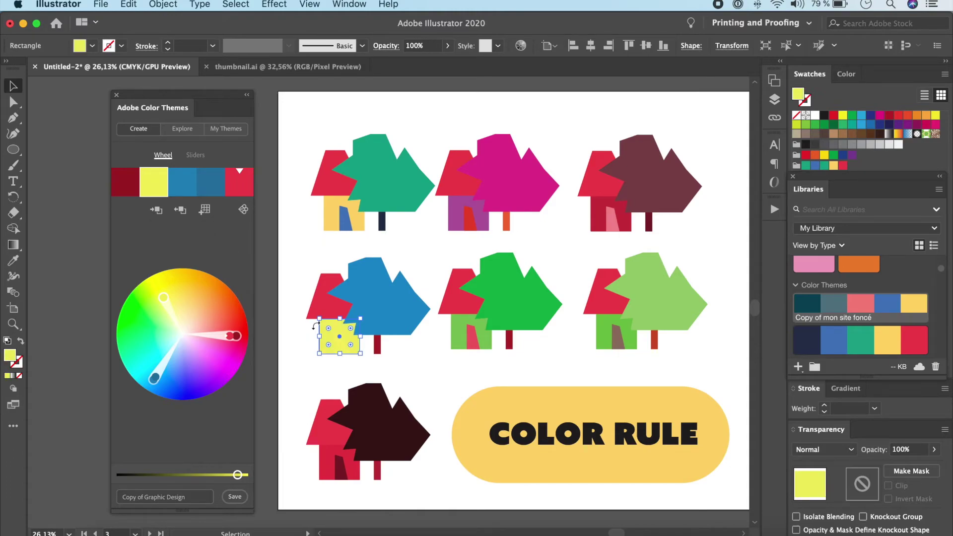
- Fill the door of the middle row's first house with the theme's third color, blue, and deselect it
click(339, 348)
click(187, 192)
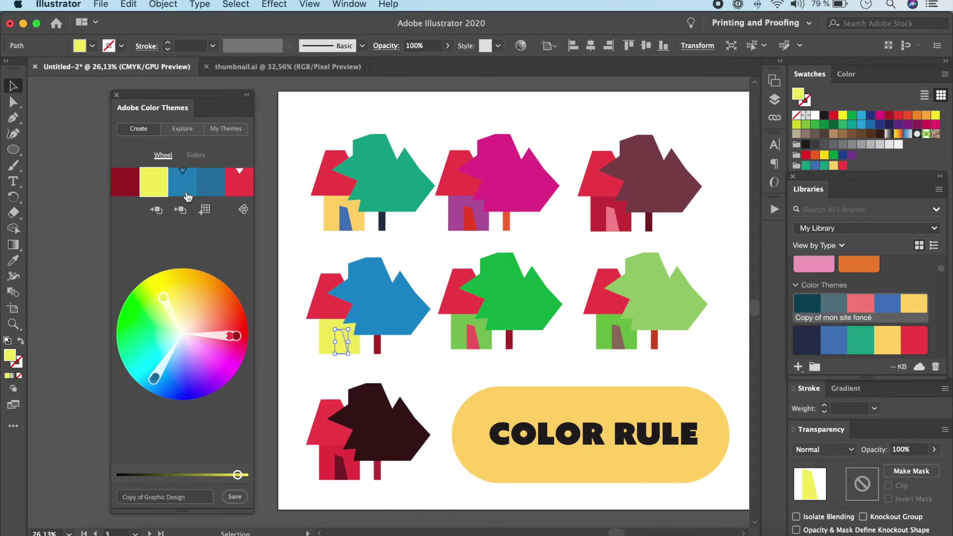
click(156, 210)
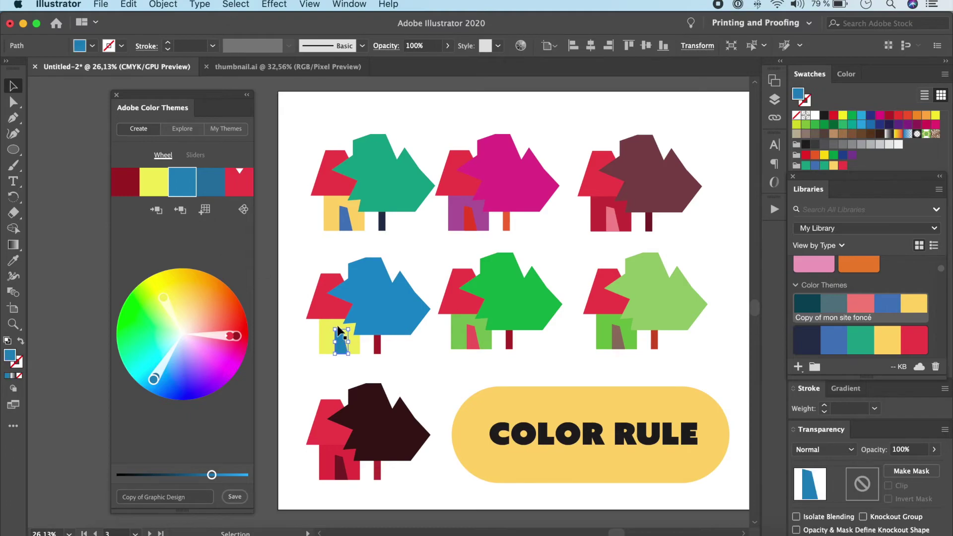
click(429, 385)
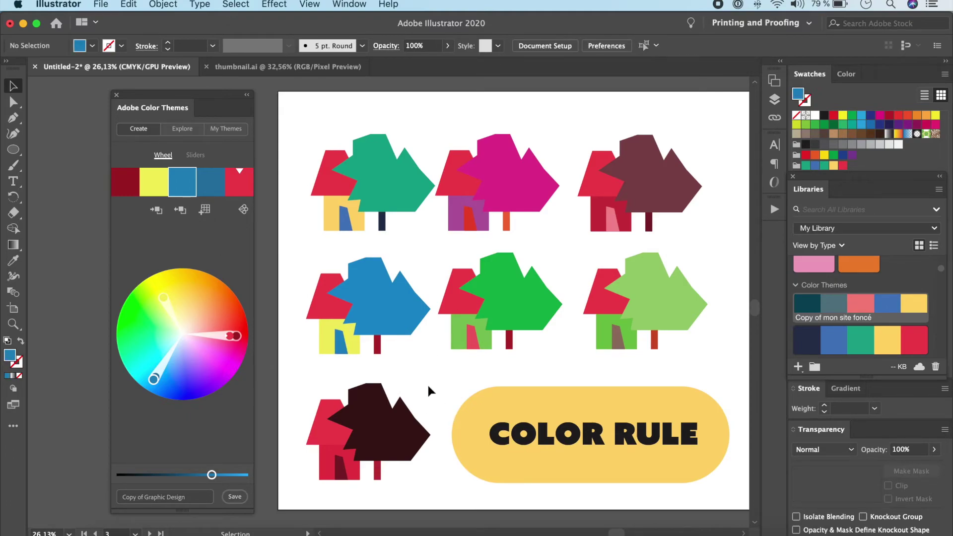
- Undo the color changes to the house's door and wall and leave nothing selected
key(super+z)
key(super+z)
click(428, 386)
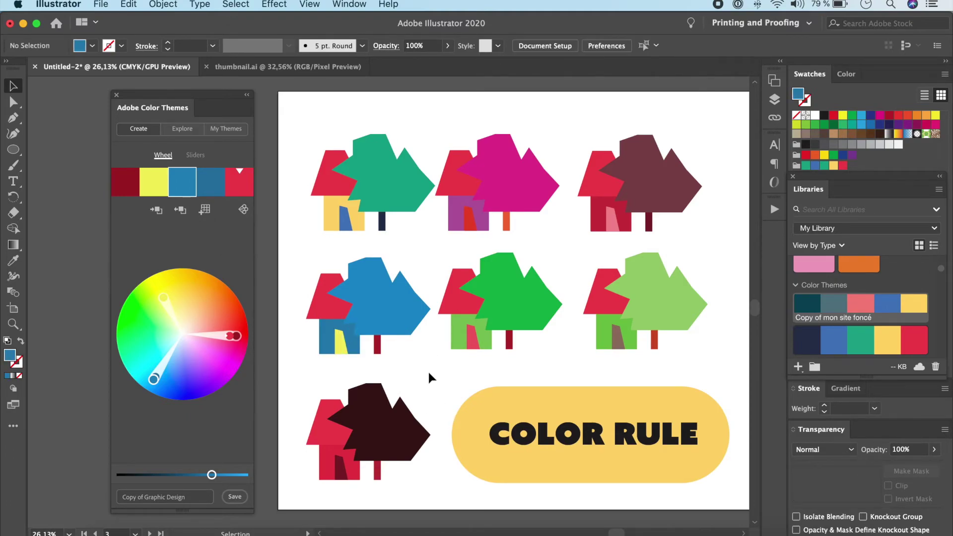
- Apply the Complementary color rule to the theme and replace it with the Compound rule
click(248, 210)
click(235, 285)
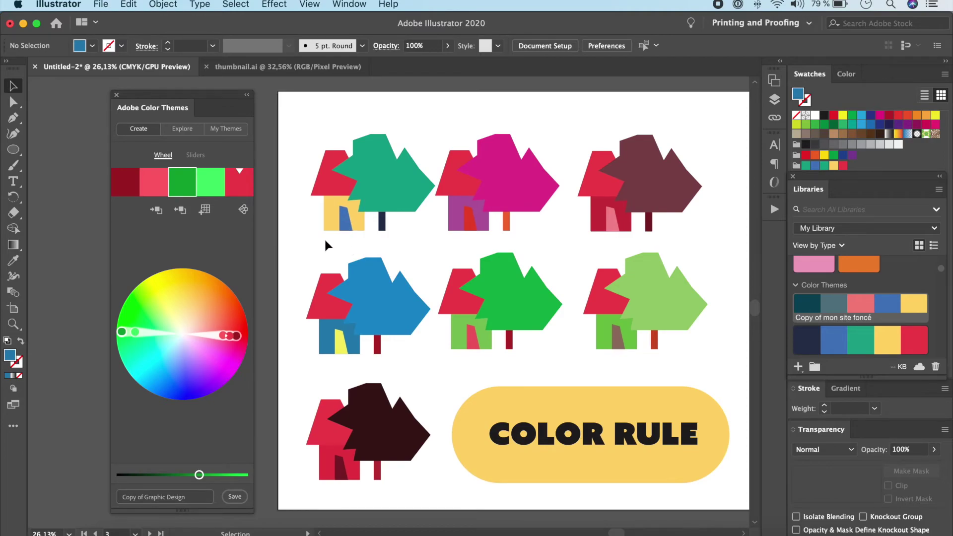
click(243, 209)
click(232, 307)
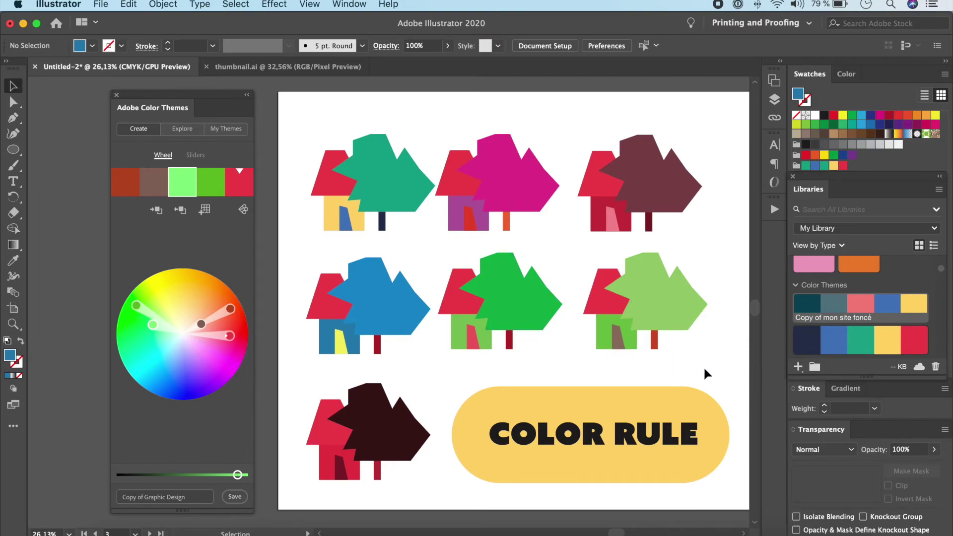
- Apply the Shades color rule to the theme and select the theme's name for editing
click(240, 171)
click(223, 320)
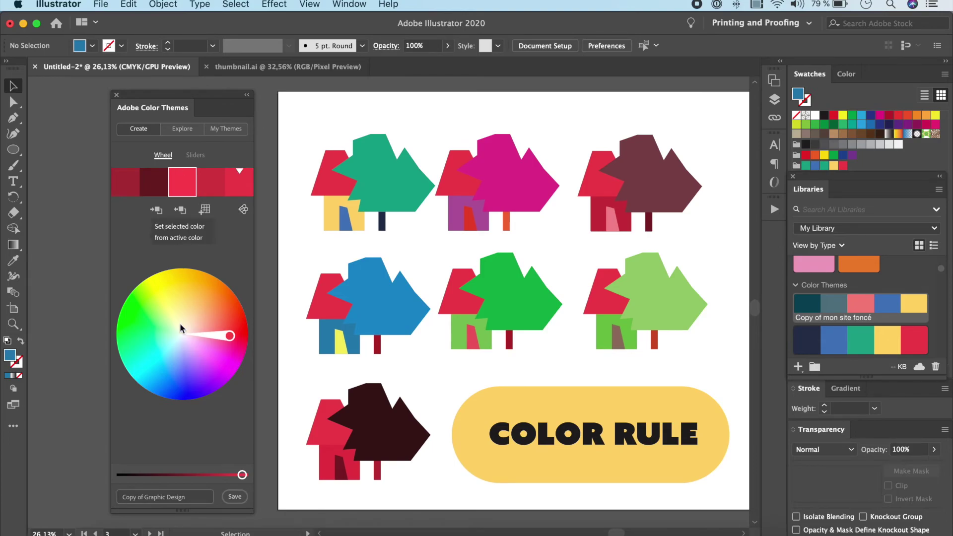
drag(196, 499, 121, 496)
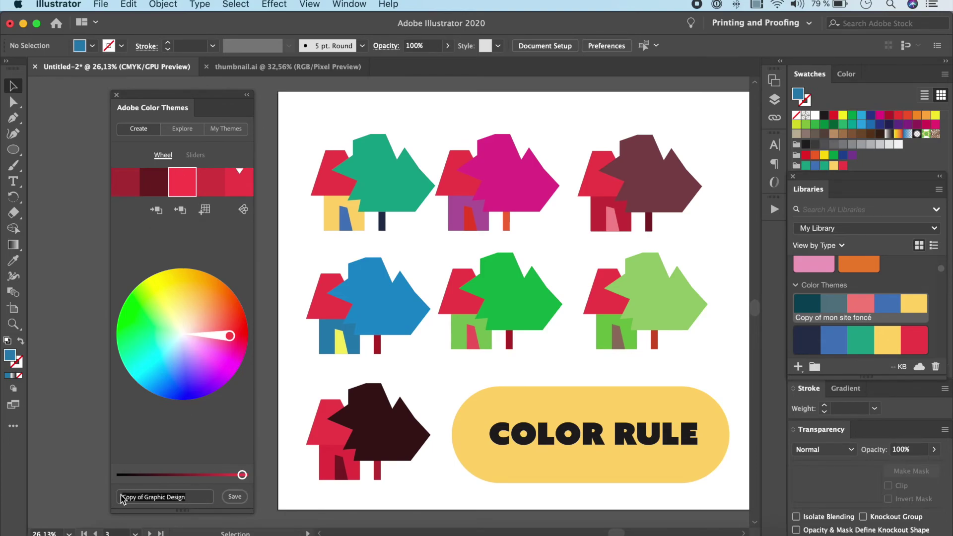
click(232, 499)
- Set the theme's third color to cyan 73 and magenta 33 with the CMYK sliders and show its LAB sliders
click(196, 155)
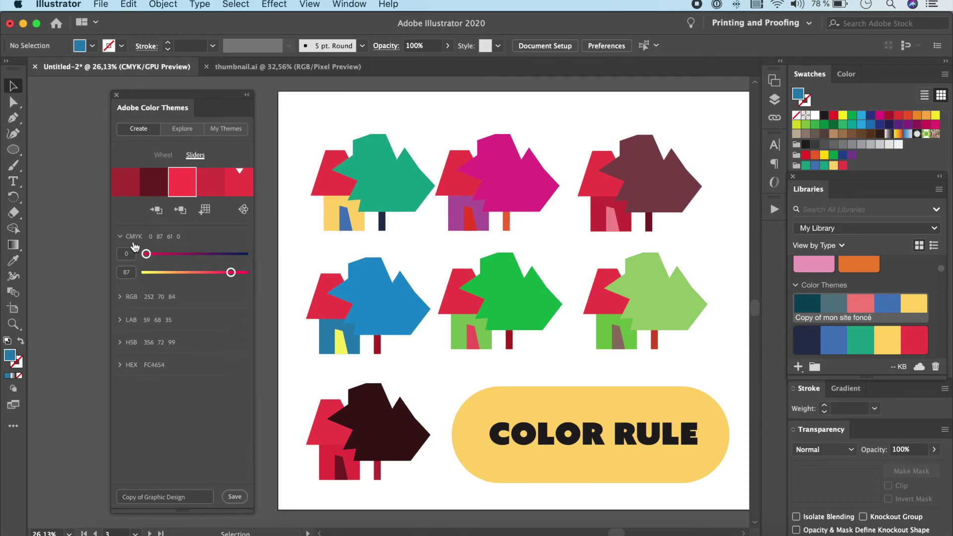
drag(146, 254, 220, 260)
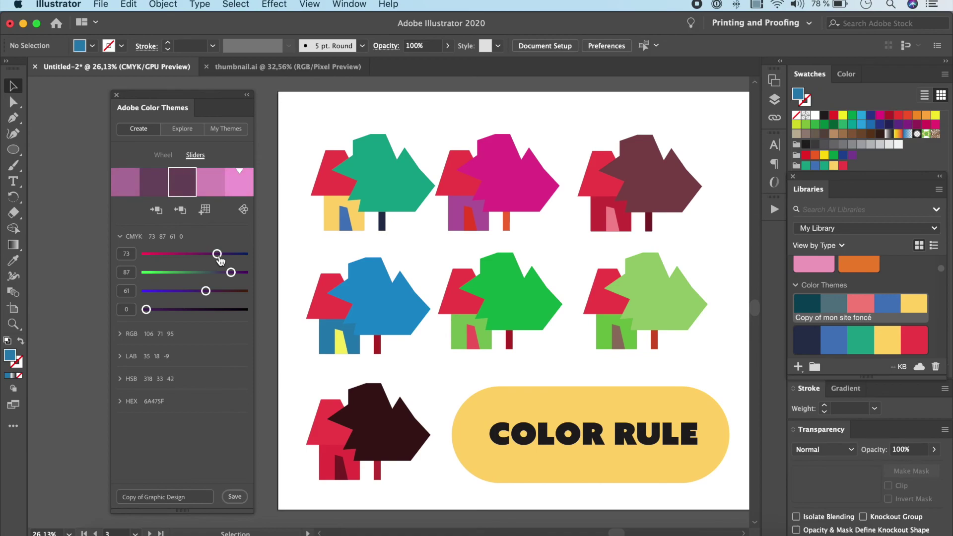
drag(231, 272, 176, 279)
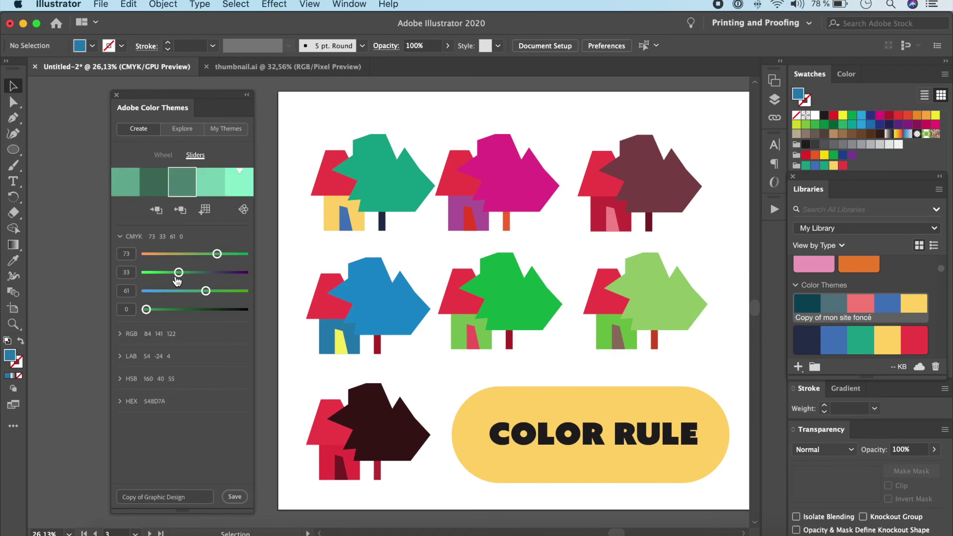
click(142, 334)
click(142, 339)
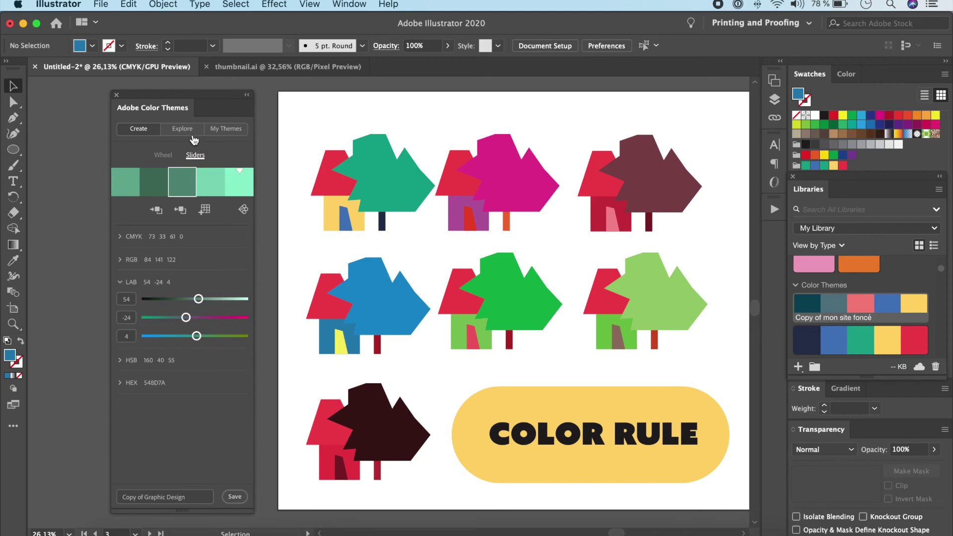
- Browse the most popular public color themes and the themes saved in My Library
click(220, 131)
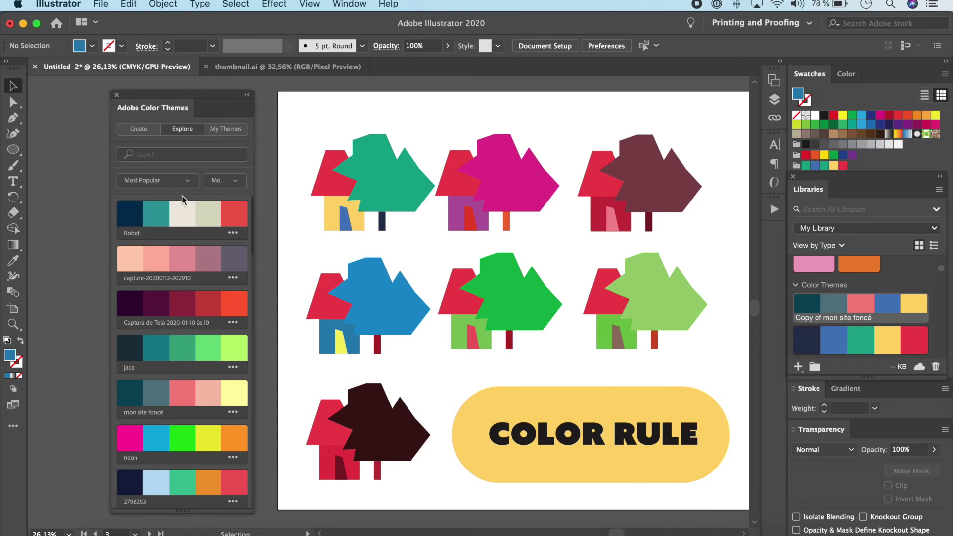
scroll(198, 279, down, 5)
click(229, 133)
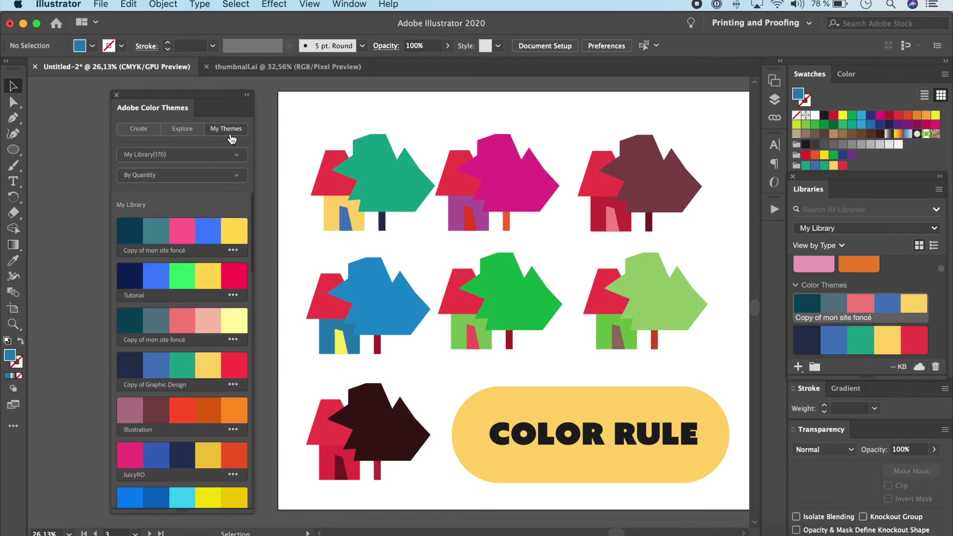
scroll(226, 199, down, 2)
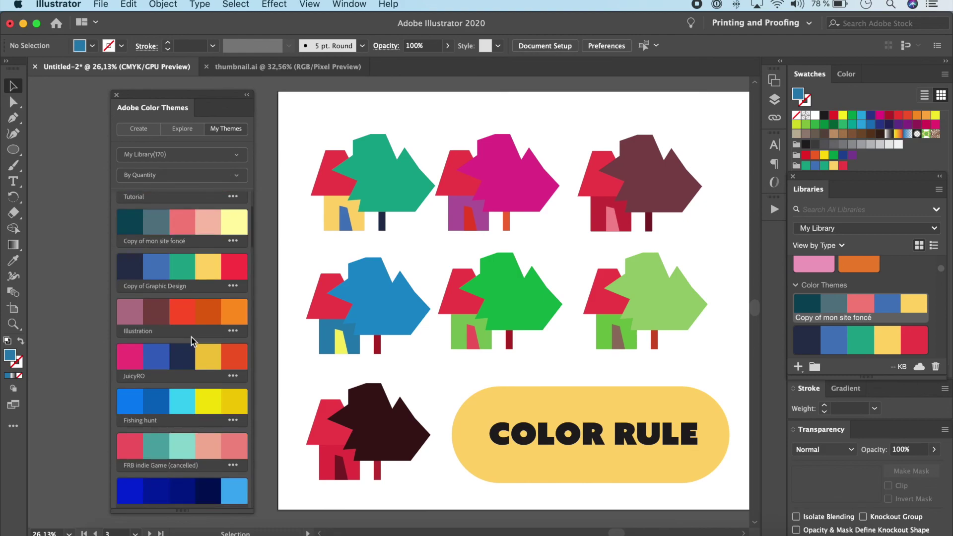
scroll(192, 338, down, 5)
scroll(194, 334, up, 7)
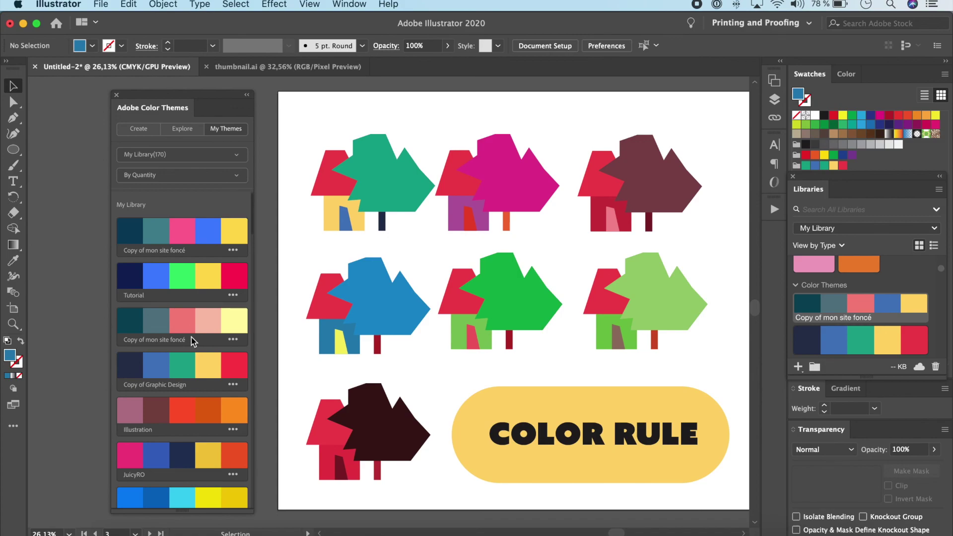
click(182, 128)
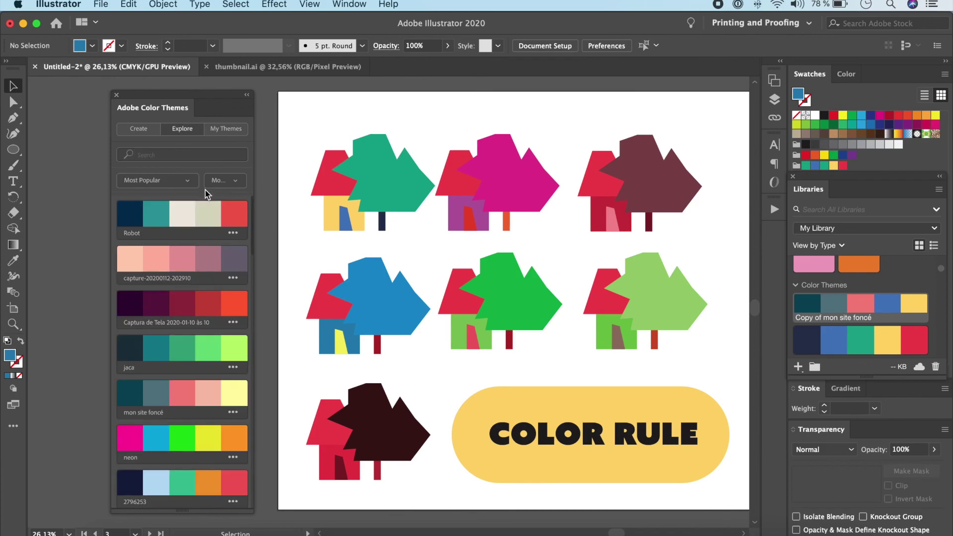
scroll(205, 296, down, 10)
scroll(205, 296, down, 15)
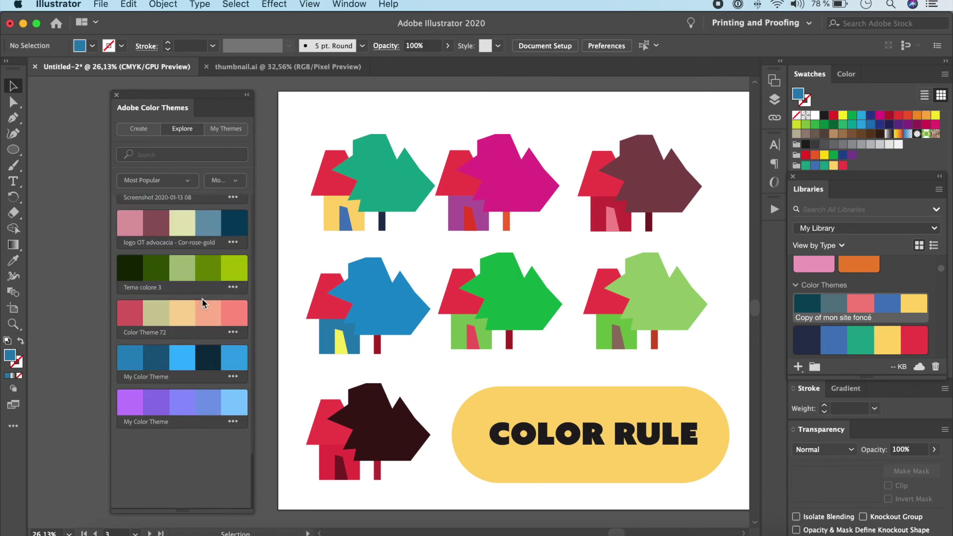